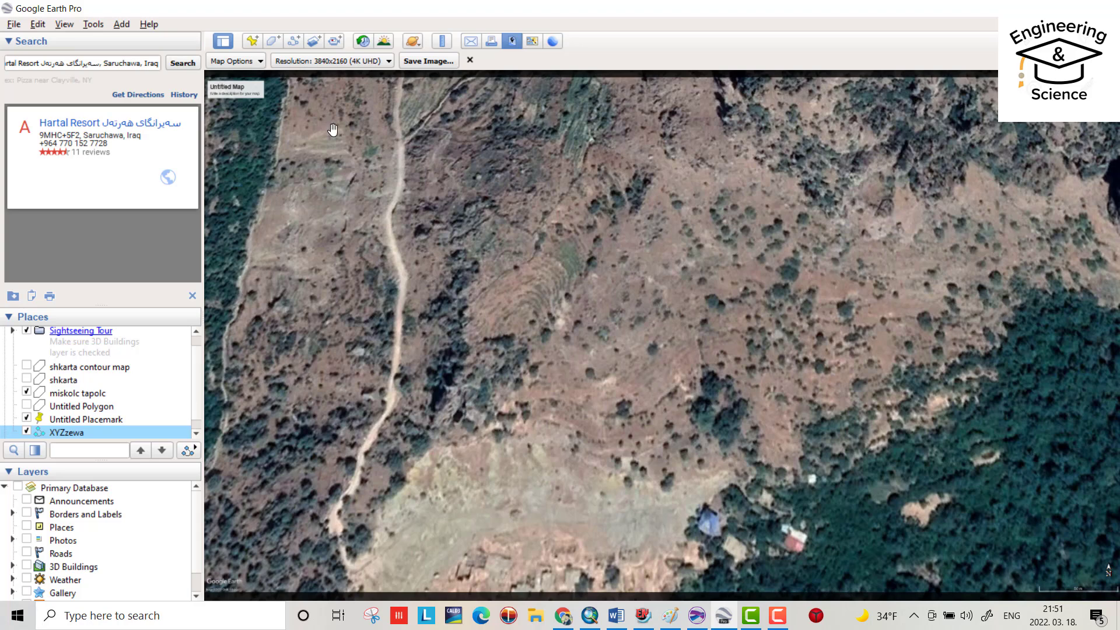
# - Create a new Google Earth path named ZEWA,XYZ with a blue line colour
pyautogui.click(294, 42)
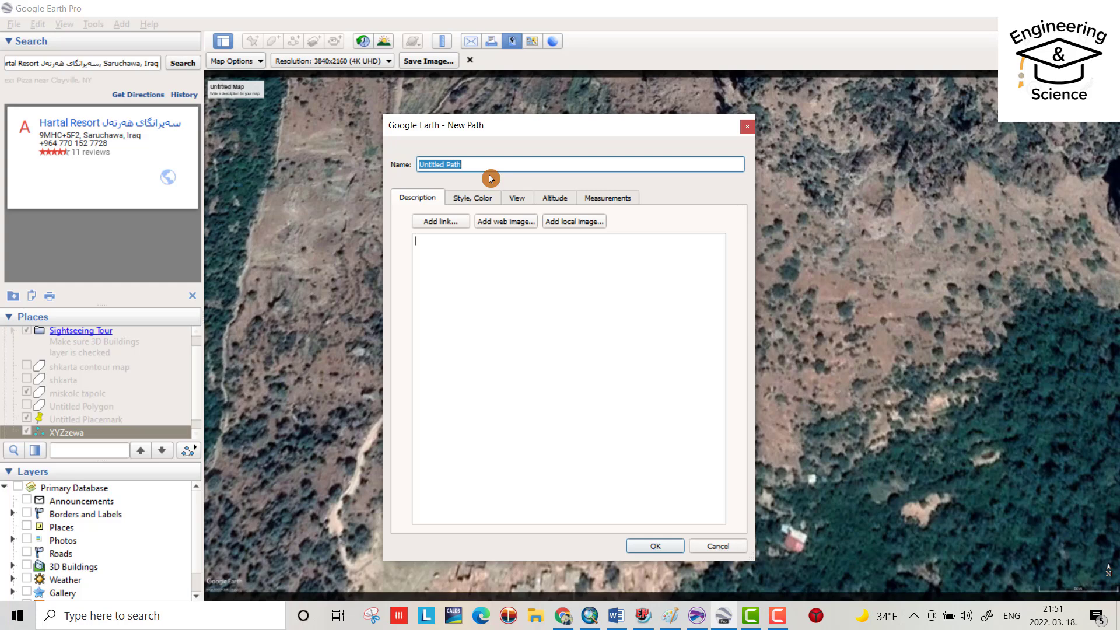
pyautogui.write('ZEWA,XYZ')
pyautogui.click(474, 198)
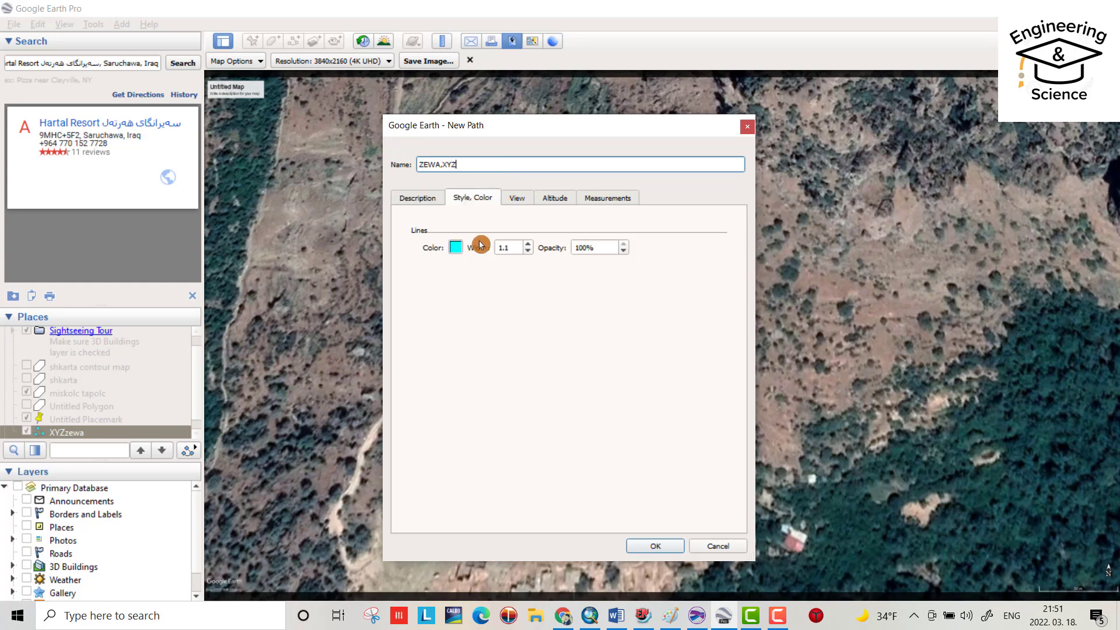
pyautogui.click(456, 246)
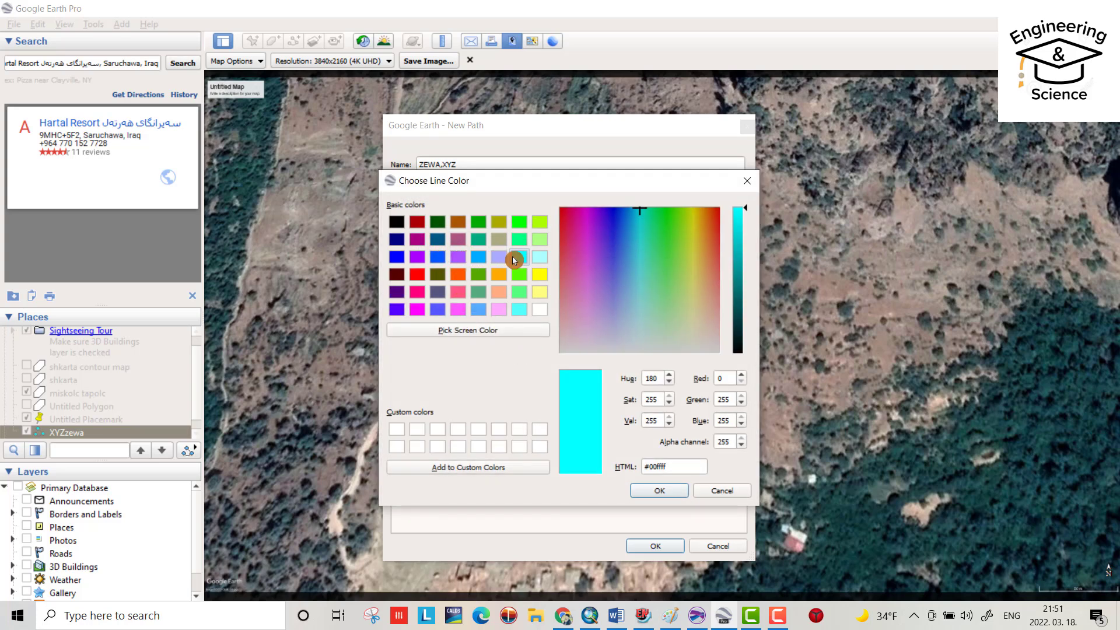
pyautogui.click(437, 257)
pyautogui.click(661, 496)
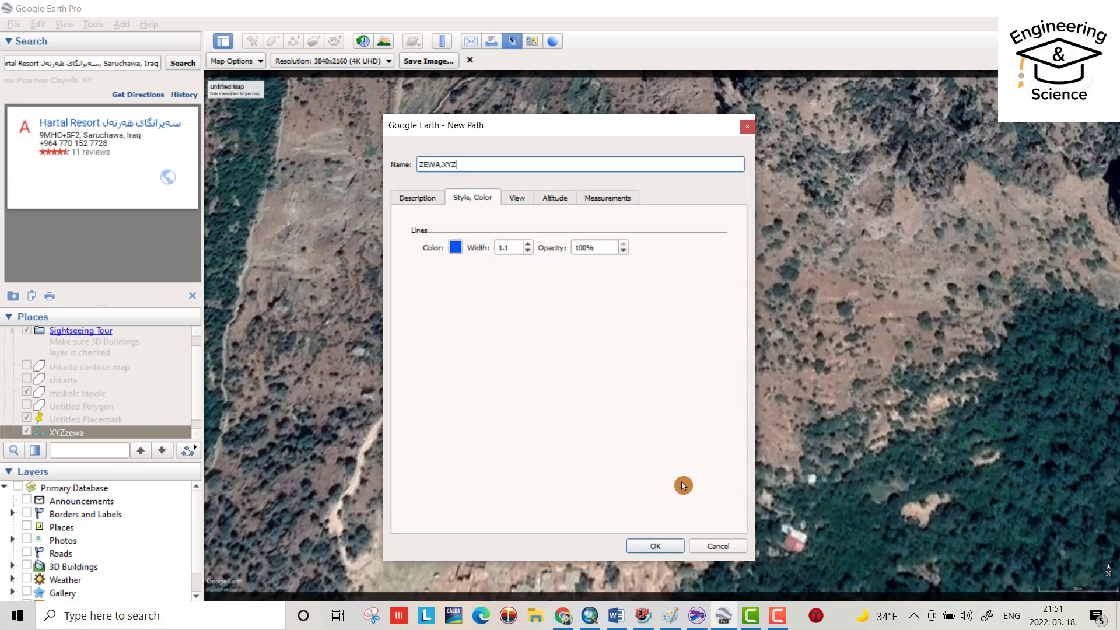
pyautogui.moveTo(633, 137)
pyautogui.mouseDown()
pyautogui.moveTo(203, 282)
pyautogui.moveTo(135, 377)
pyautogui.mouseUp()
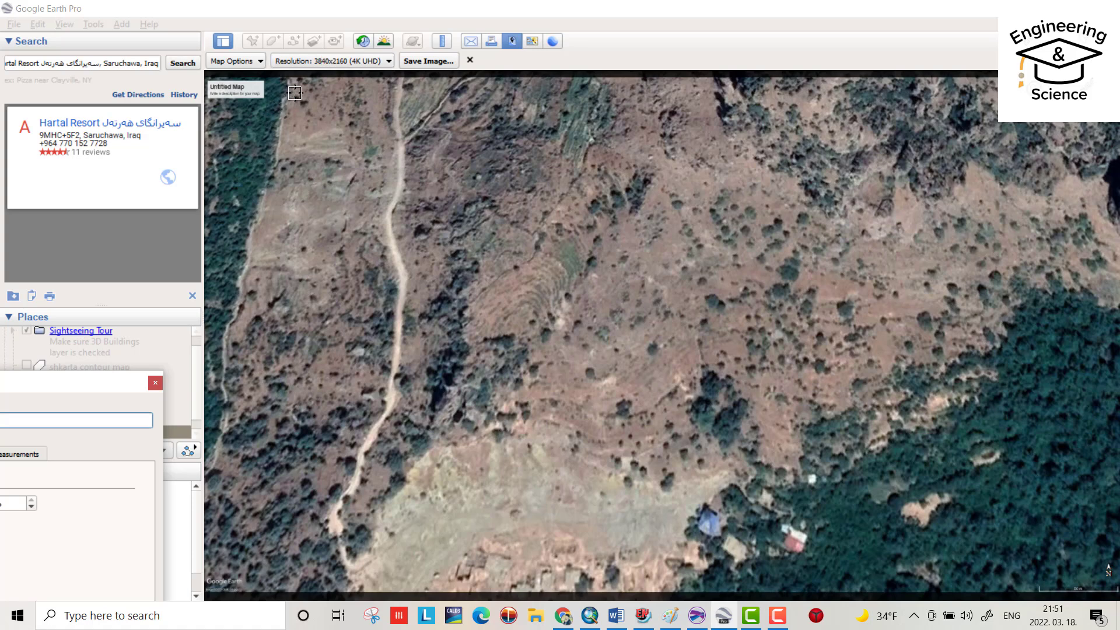
# - Trace freehand north–south passes across the study area from west to east
pyautogui.moveTo(294, 93); pyautogui.dragTo(287, 385)
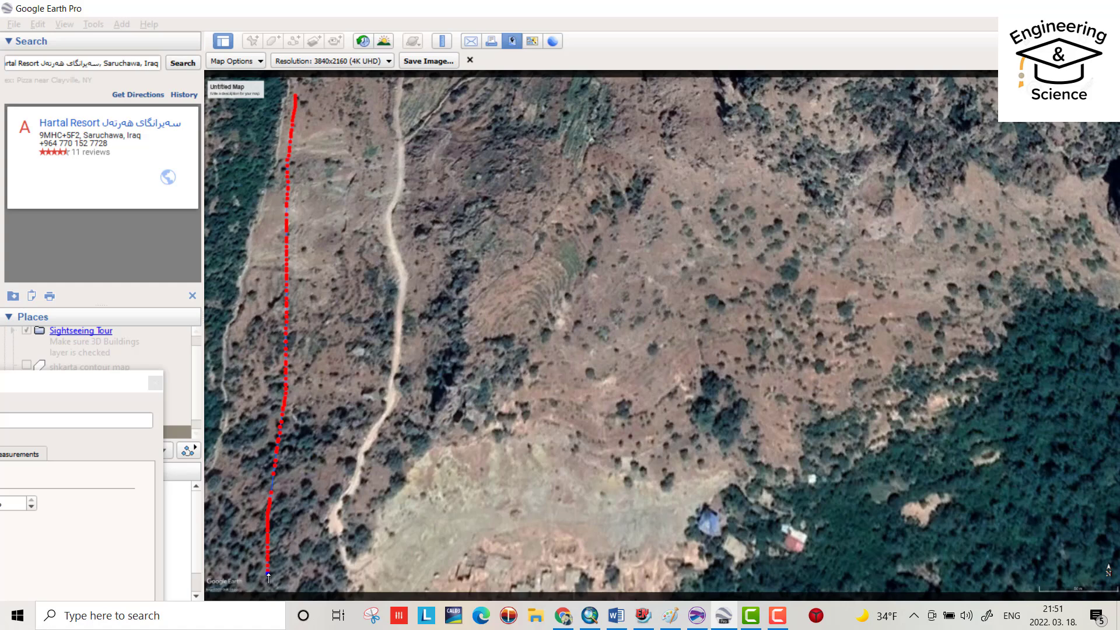
pyautogui.moveTo(295, 551); pyautogui.dragTo(323, 136)
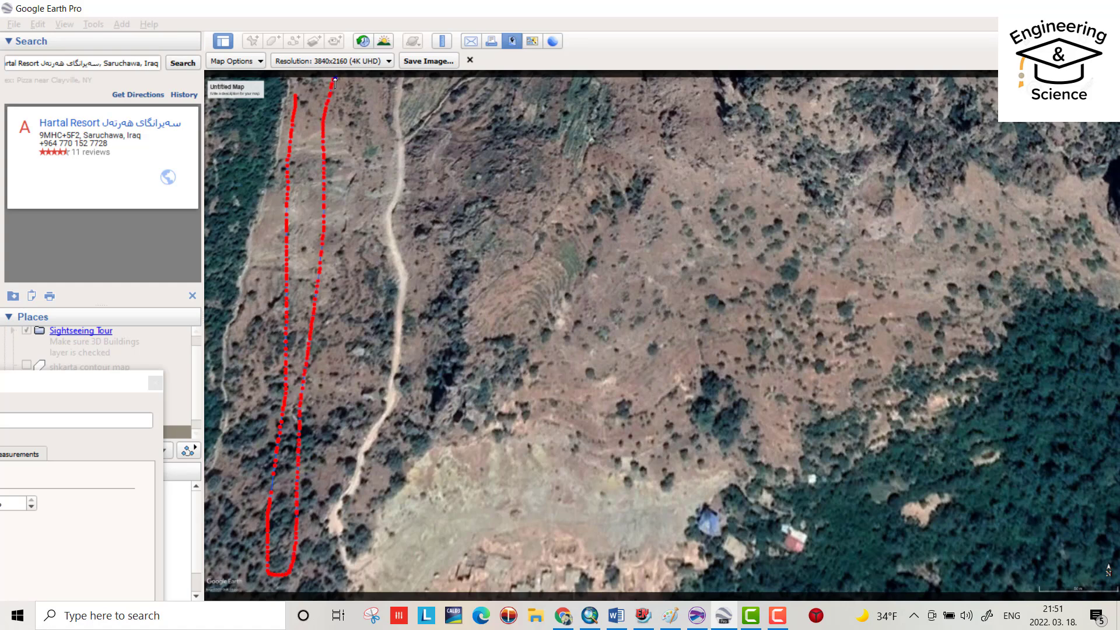
pyautogui.moveTo(335, 82); pyautogui.dragTo(330, 484)
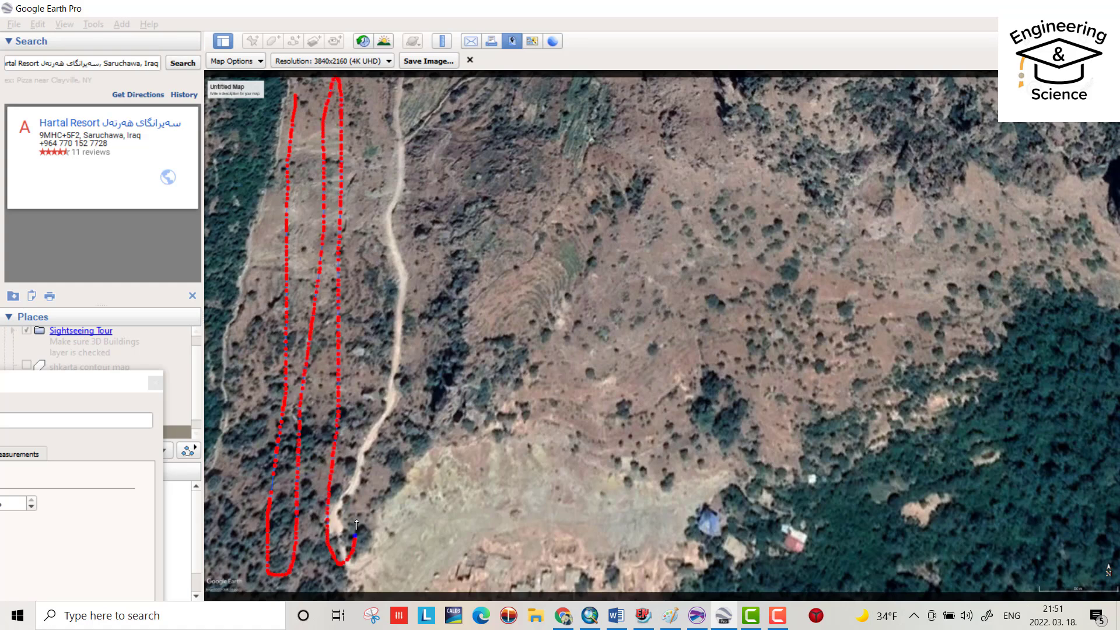
pyautogui.moveTo(356, 524); pyautogui.dragTo(385, 102)
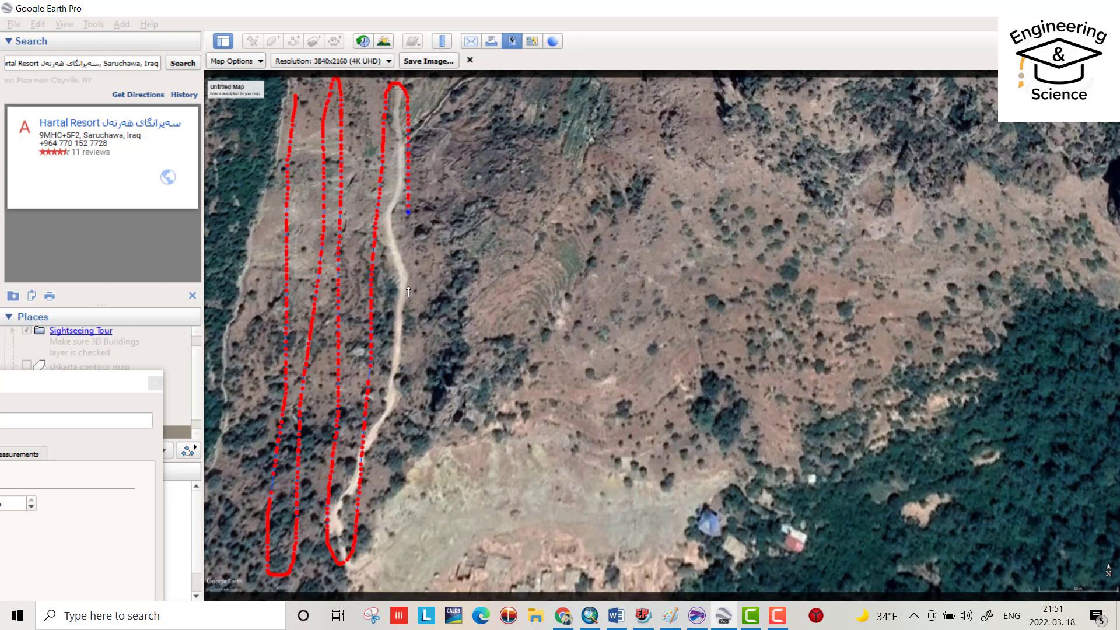
pyautogui.moveTo(418, 551)
pyautogui.mouseDown()
pyautogui.moveTo(449, 446)
pyautogui.moveTo(467, 129)
pyautogui.moveTo(489, 467)
pyautogui.moveTo(524, 513)
pyautogui.moveTo(524, 169)
pyautogui.mouseUp()
pyautogui.moveTo(577, 315); pyautogui.dragTo(596, 464)
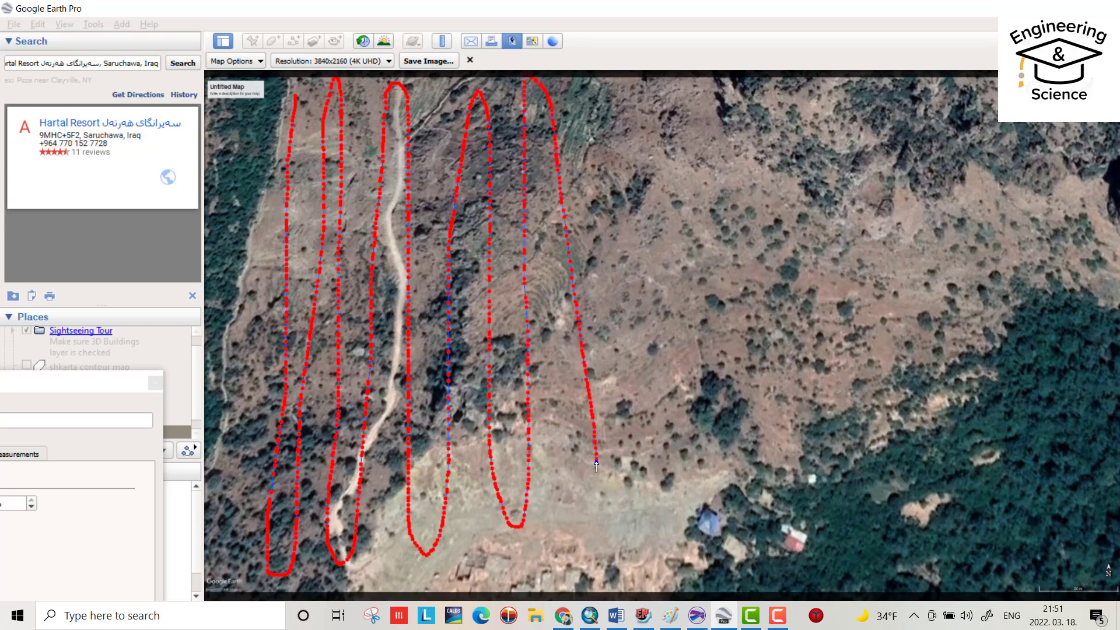
pyautogui.moveTo(625, 514); pyautogui.dragTo(630, 196)
pyautogui.moveTo(631, 104)
pyautogui.mouseDown()
pyautogui.moveTo(687, 202)
pyautogui.moveTo(727, 442)
pyautogui.moveTo(714, 88)
pyautogui.mouseUp()
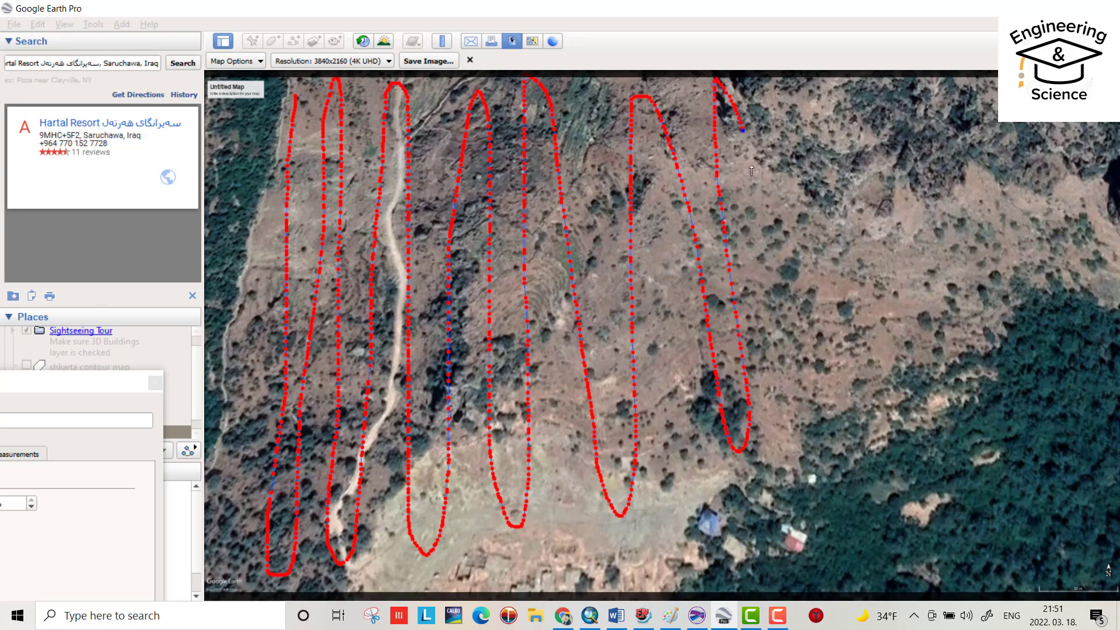
pyautogui.moveTo(751, 168)
pyautogui.mouseDown()
pyautogui.moveTo(804, 361)
pyautogui.moveTo(798, 119)
pyautogui.moveTo(288, 189)
pyautogui.mouseUp()
# - Add east–west passes and extra loops to fill gaps in the path grid
pyautogui.moveTo(329, 247)
pyautogui.mouseDown()
pyautogui.moveTo(805, 180)
pyautogui.moveTo(729, 256)
pyautogui.moveTo(252, 306)
pyautogui.mouseUp()
pyautogui.moveTo(443, 348); pyautogui.dragTo(836, 285)
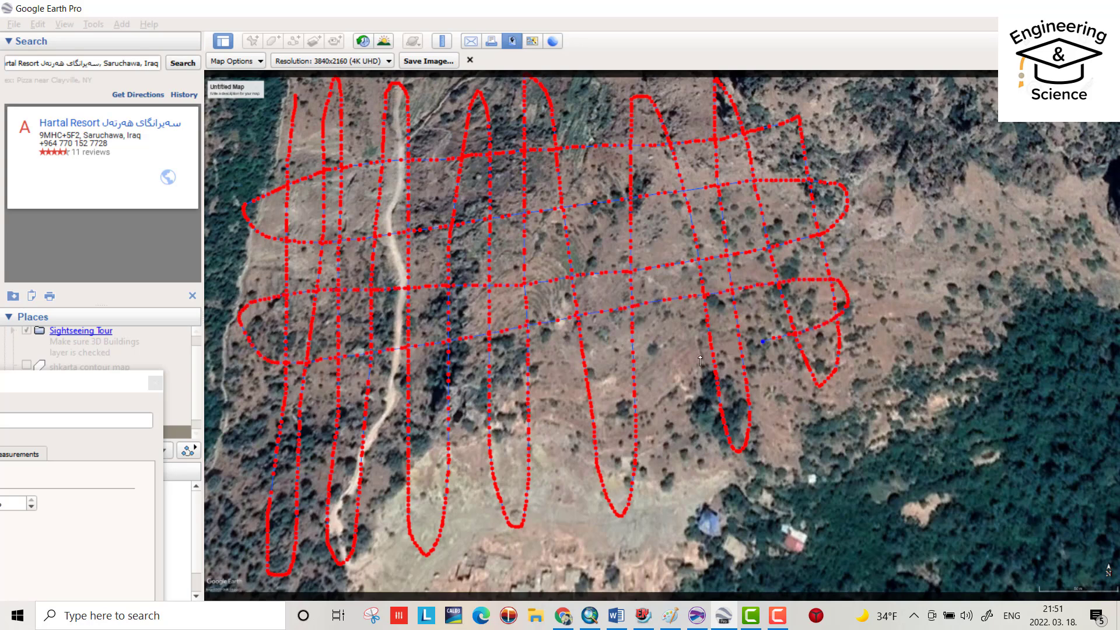
pyautogui.moveTo(701, 361); pyautogui.dragTo(293, 418)
pyautogui.moveTo(289, 474)
pyautogui.mouseDown()
pyautogui.moveTo(664, 376)
pyautogui.moveTo(968, 269)
pyautogui.moveTo(886, 158)
pyautogui.moveTo(901, 137)
pyautogui.moveTo(872, 280)
pyautogui.moveTo(960, 175)
pyautogui.moveTo(629, 502)
pyautogui.moveTo(732, 420)
pyautogui.moveTo(349, 509)
pyautogui.moveTo(589, 484)
pyautogui.moveTo(915, 414)
pyautogui.moveTo(331, 495)
pyautogui.moveTo(332, 178)
pyautogui.moveTo(811, 122)
pyautogui.moveTo(569, 118)
pyautogui.mouseUp()
pyautogui.moveTo(834, 168)
pyautogui.mouseDown()
pyautogui.moveTo(888, 362)
pyautogui.moveTo(915, 140)
pyautogui.moveTo(898, 268)
pyautogui.moveTo(658, 189)
pyautogui.moveTo(513, 232)
pyautogui.moveTo(361, 230)
pyautogui.moveTo(256, 126)
pyautogui.moveTo(246, 308)
pyautogui.mouseUp()
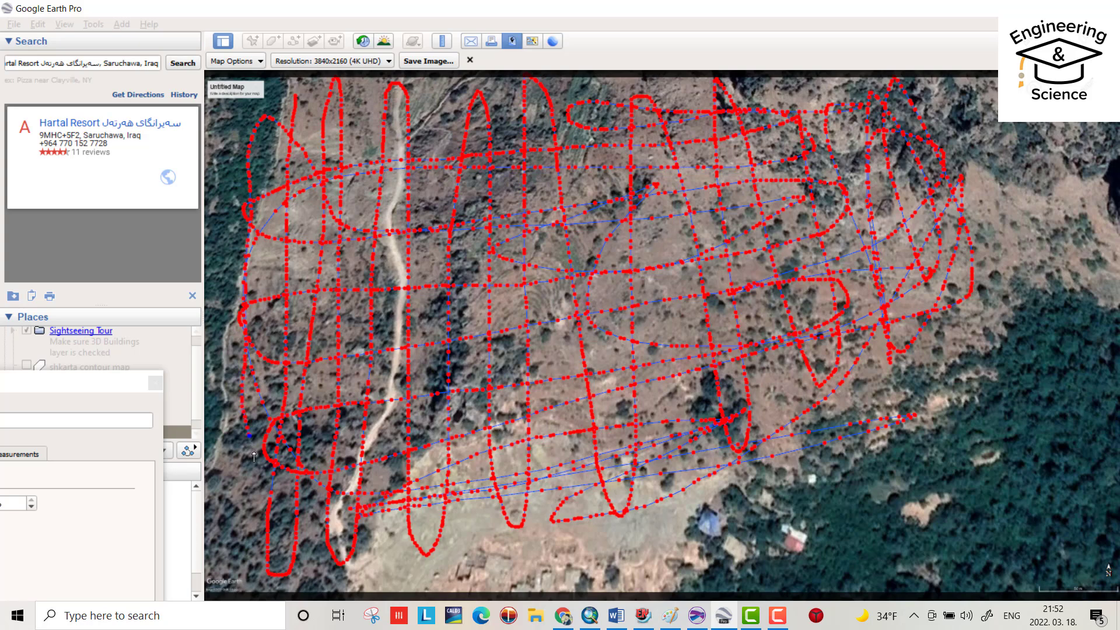
pyautogui.moveTo(254, 456)
pyautogui.mouseDown()
pyautogui.moveTo(454, 446)
pyautogui.moveTo(414, 245)
pyautogui.moveTo(598, 142)
pyautogui.mouseUp()
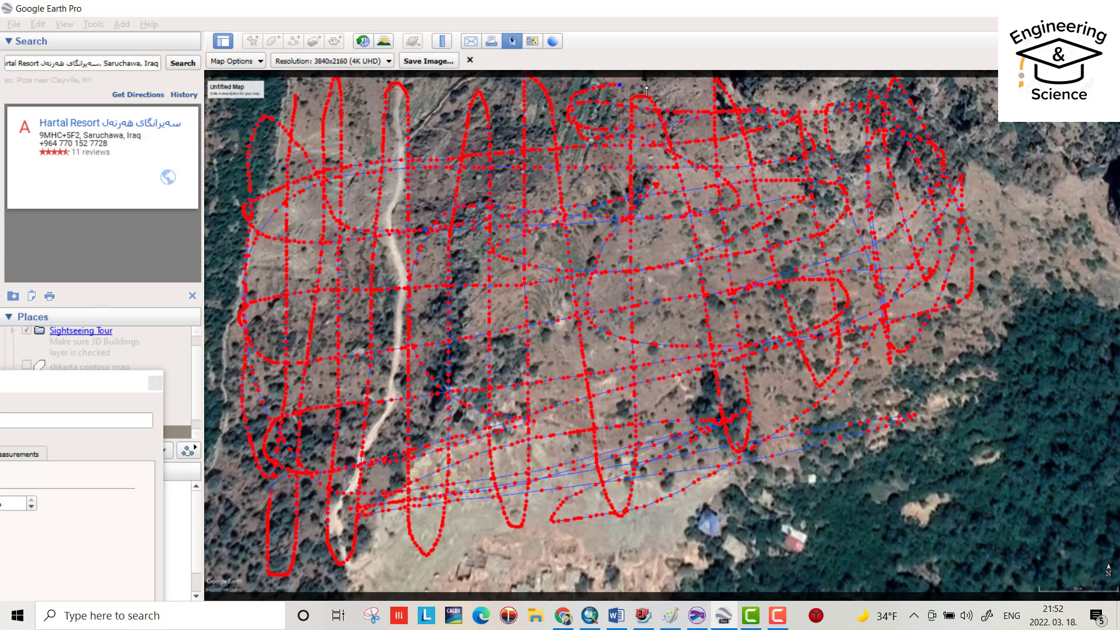
pyautogui.moveTo(646, 91); pyautogui.dragTo(875, 102)
pyautogui.moveTo(940, 264); pyautogui.dragTo(932, 336)
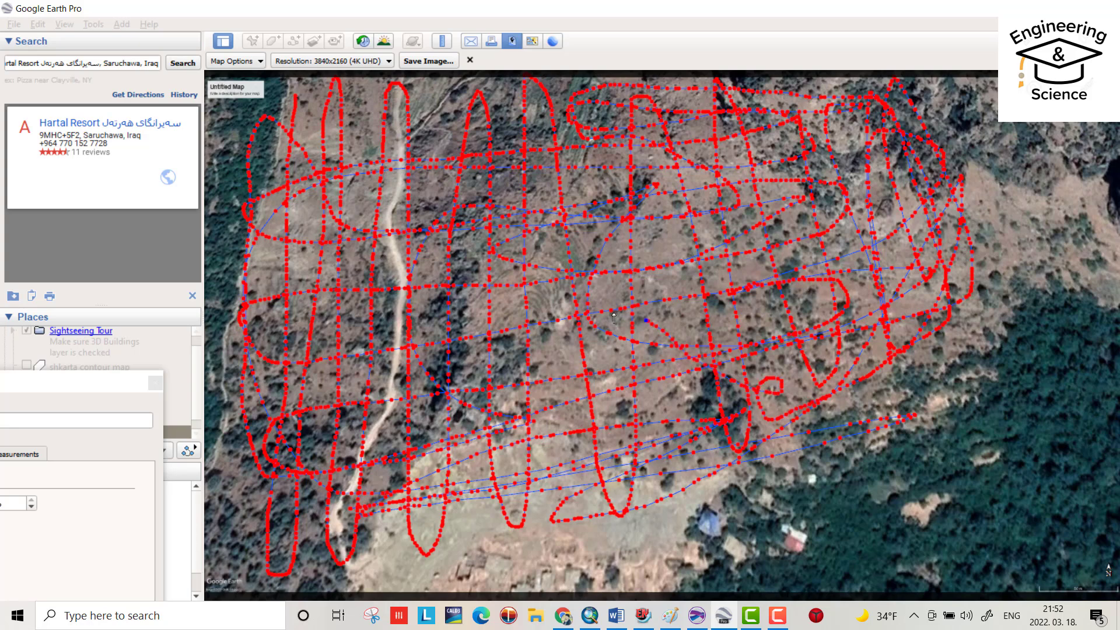
pyautogui.moveTo(613, 318)
pyautogui.mouseDown()
pyautogui.moveTo(586, 355)
pyautogui.moveTo(533, 330)
pyautogui.mouseUp()
pyautogui.moveTo(568, 232); pyautogui.dragTo(676, 235)
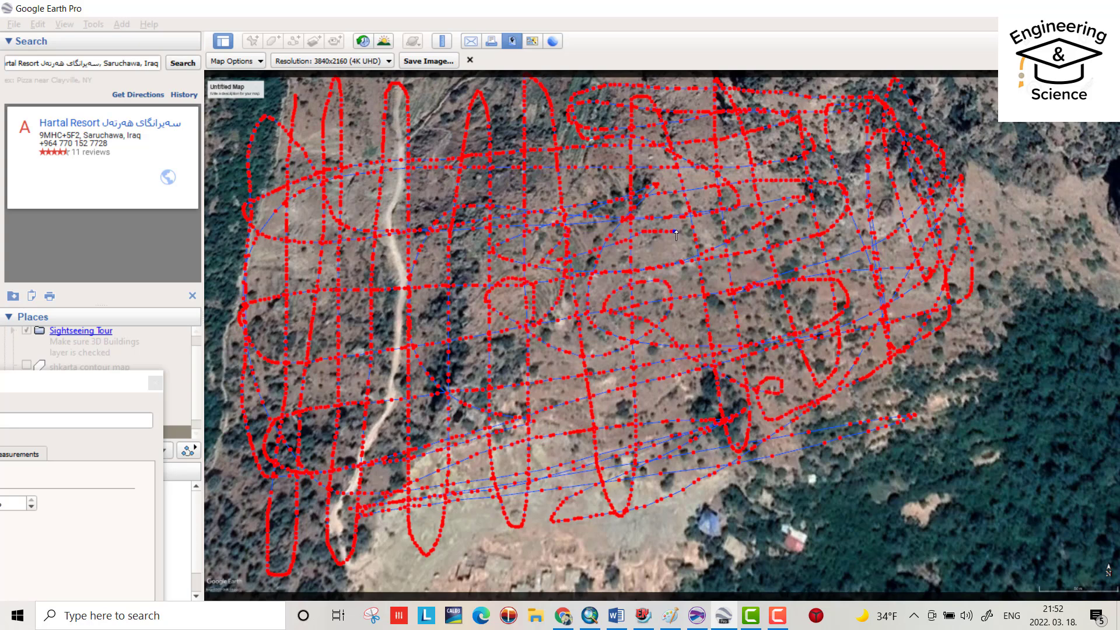
pyautogui.moveTo(411, 254); pyautogui.dragTo(330, 226)
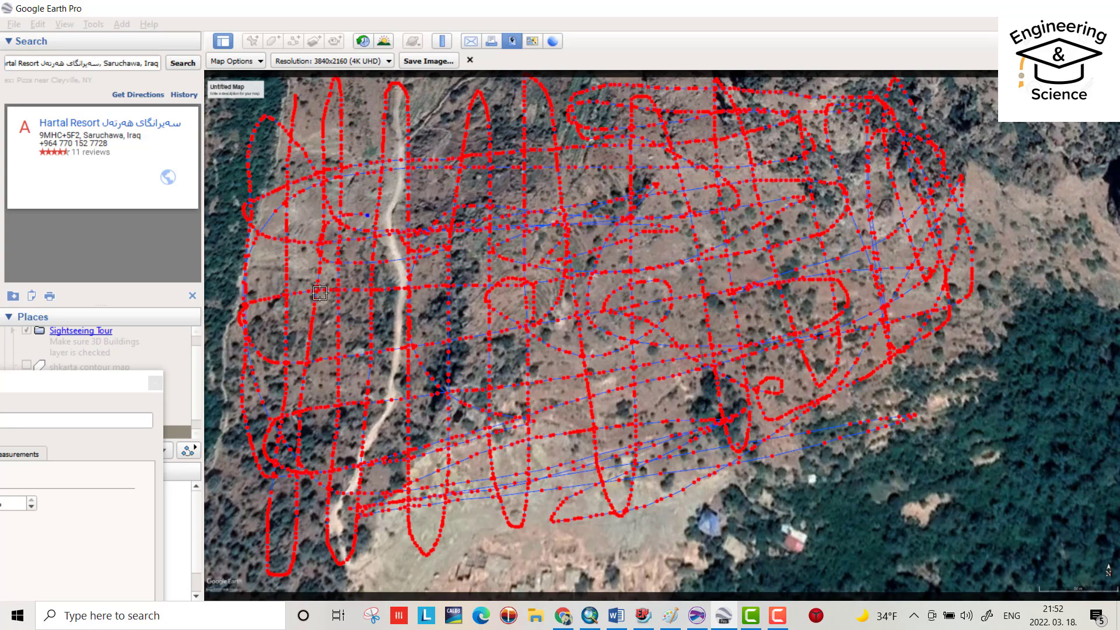
# - Finish the ZEWA,XYZ path so it is added to Places
pyautogui.click(142, 395)
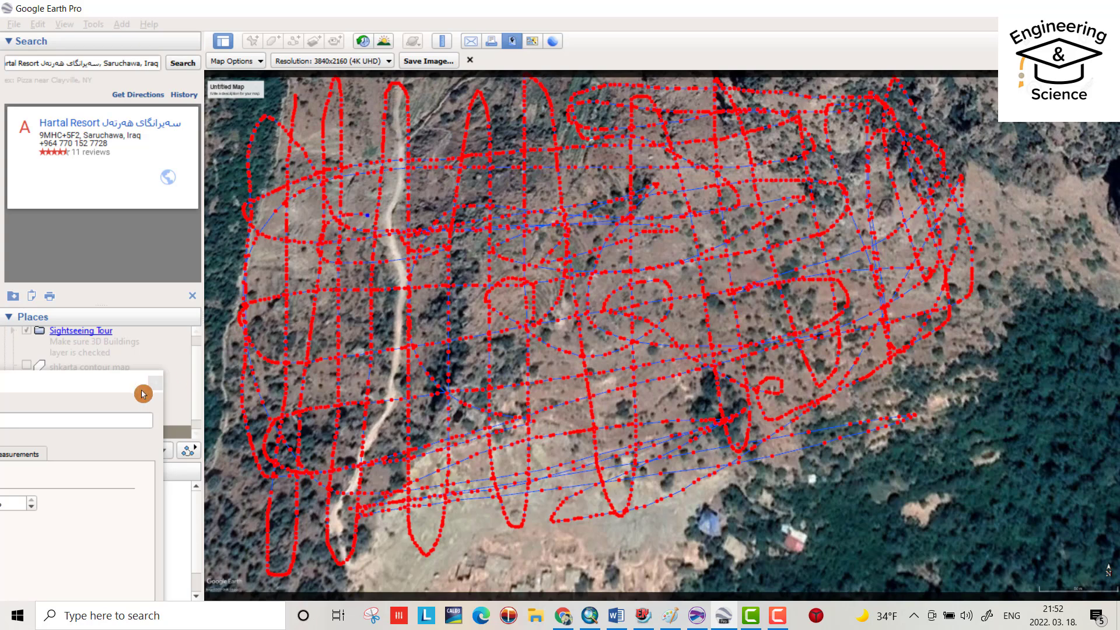
pyautogui.click(104, 385)
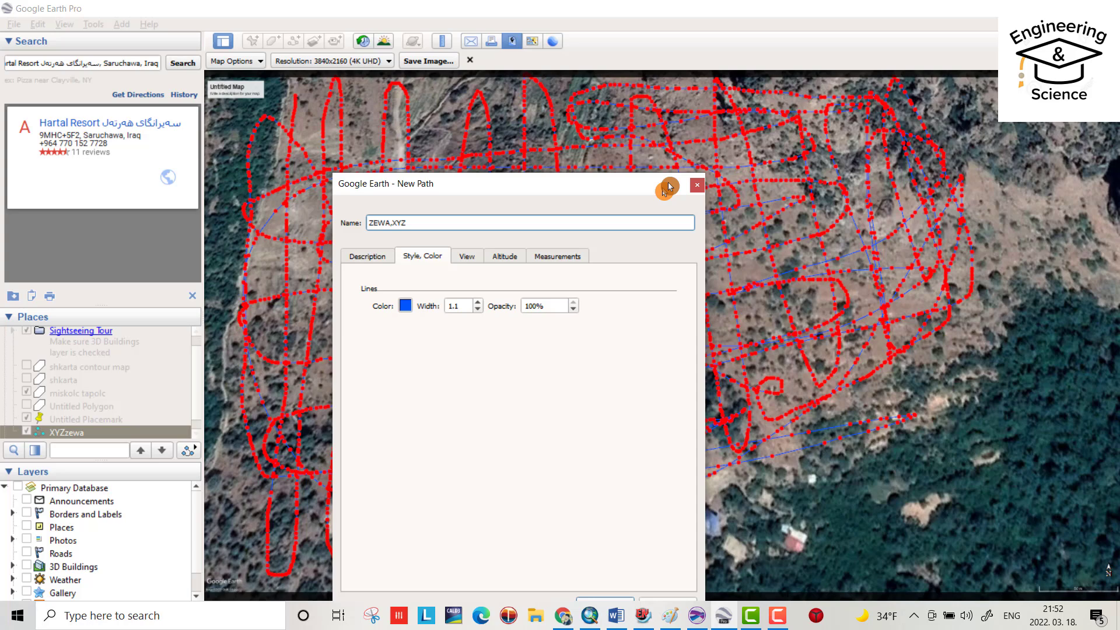
pyautogui.moveTo(602, 185); pyautogui.dragTo(677, 86)
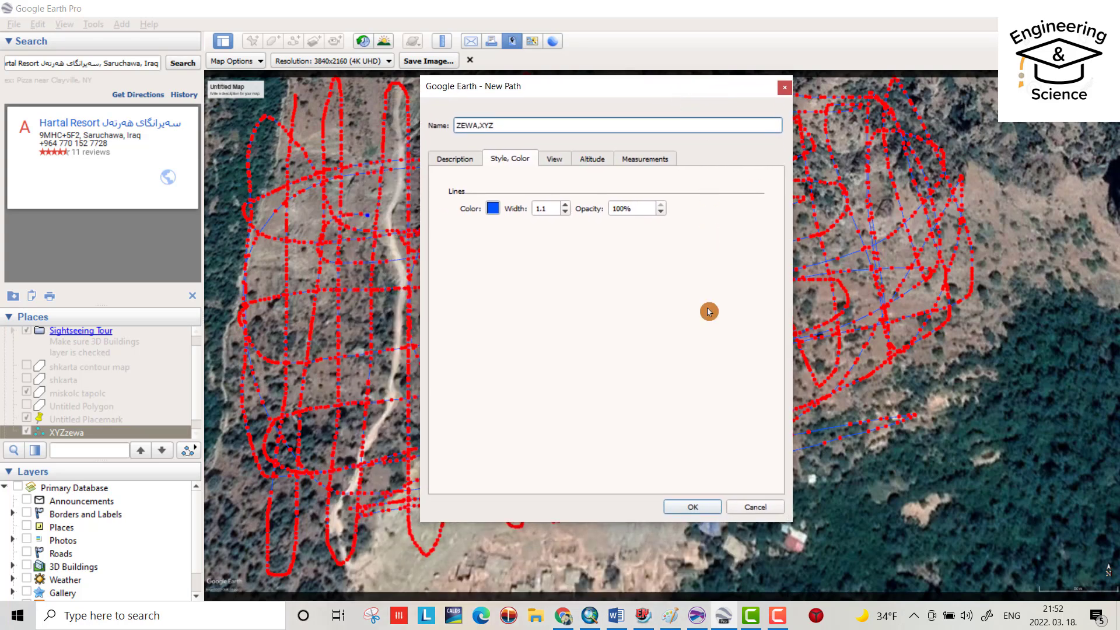
pyautogui.click(695, 502)
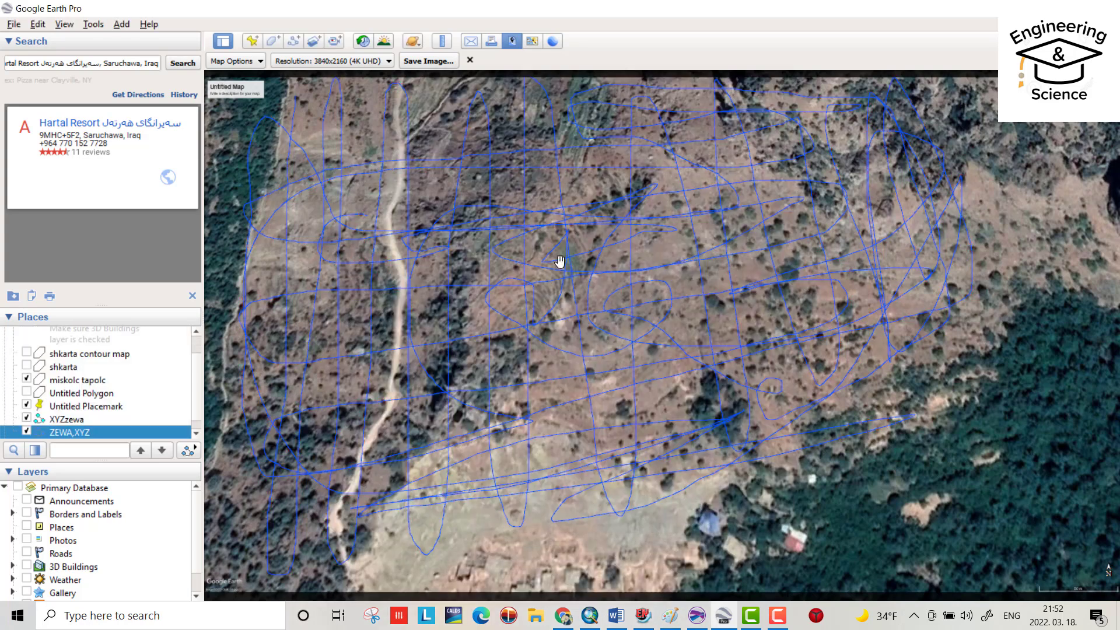
# - Save the ZEWA,XYZ path as a KMZ file on the desktop
pyautogui.rightClick(77, 434)
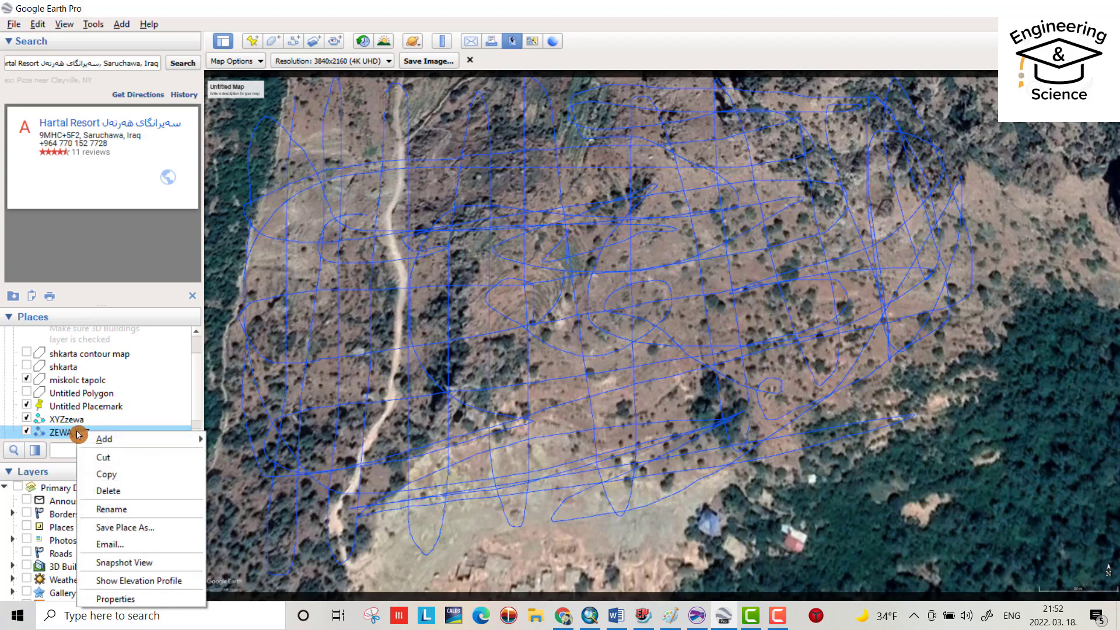
pyautogui.click(115, 524)
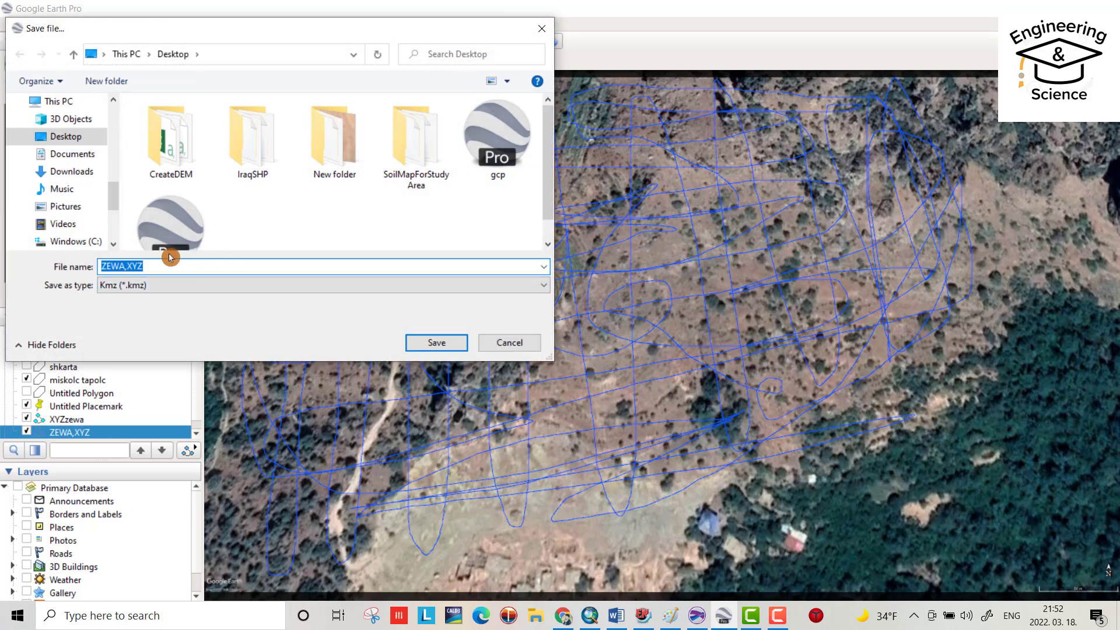
pyautogui.click(441, 347)
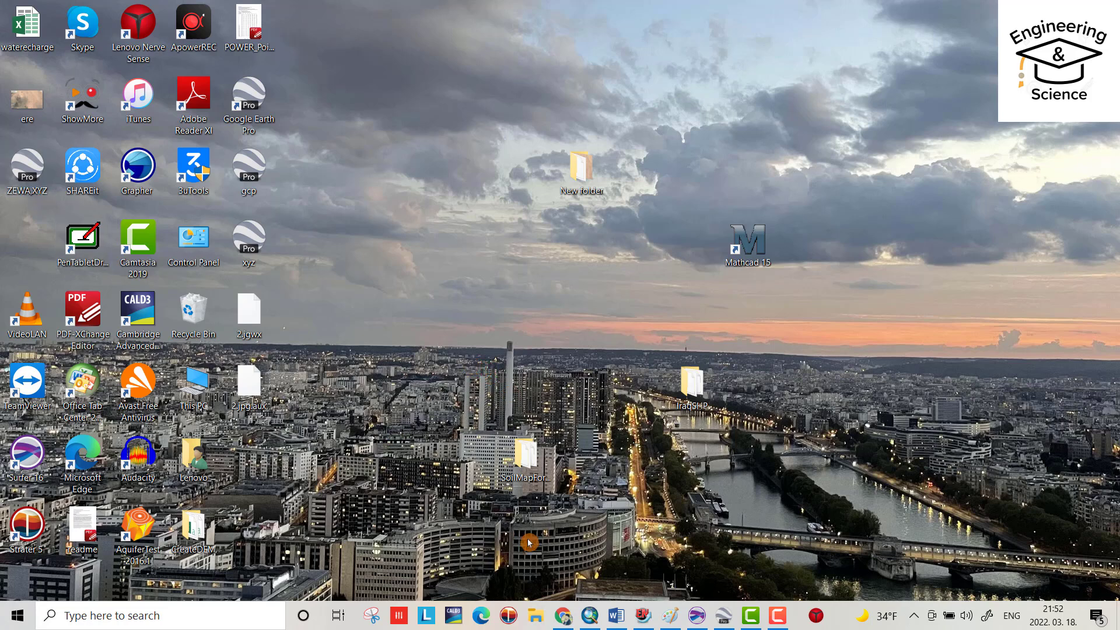
# - Search Google for gpsvisualizer elevation and open the 'Assign DEM elevation data to coordinates' page
pyautogui.click(559, 619)
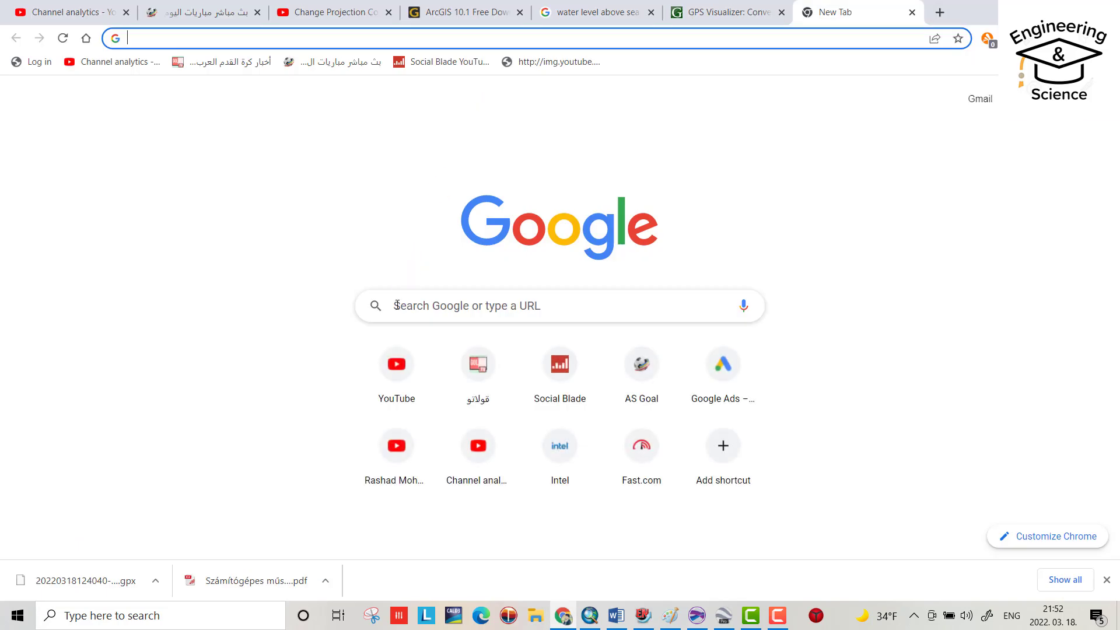
pyautogui.click(397, 304)
pyautogui.write('g')
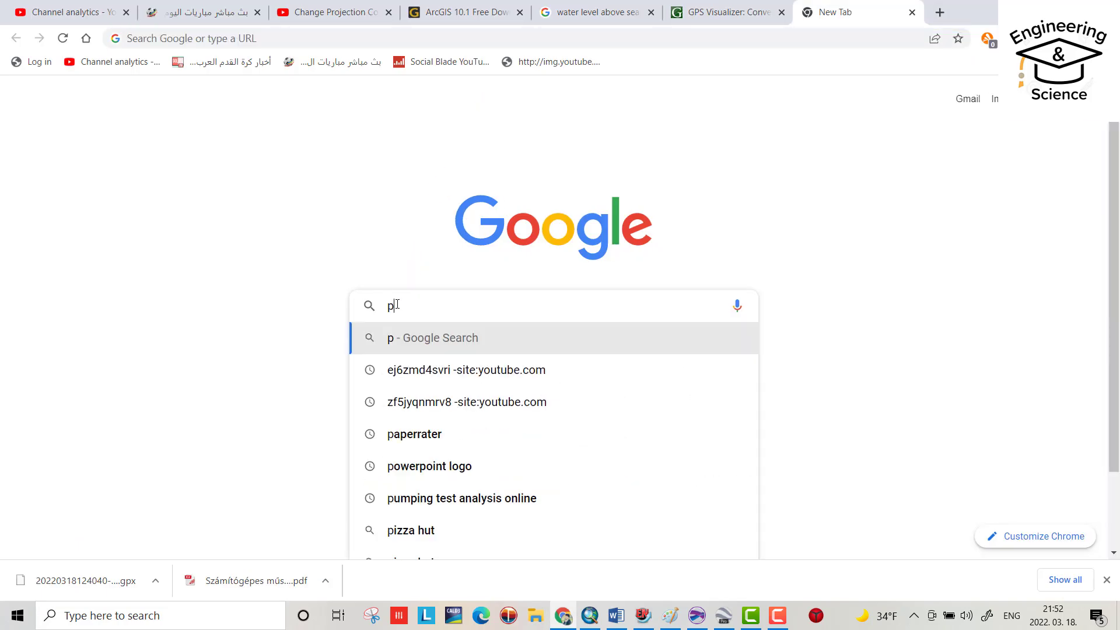
pyautogui.press('BackSpace')
pyautogui.write('gp')
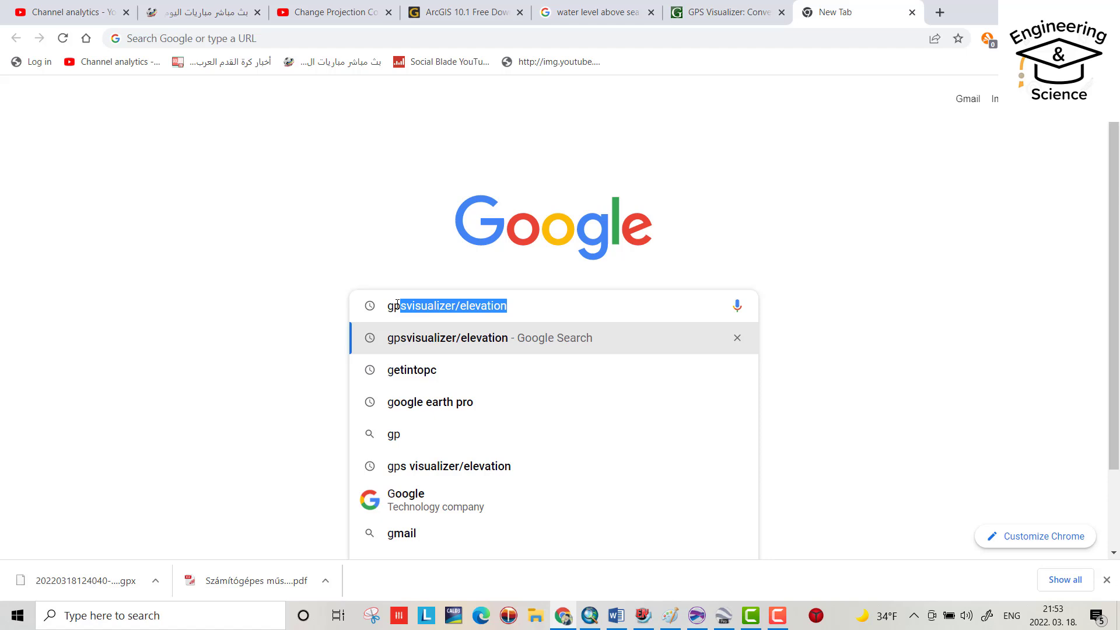
pyautogui.write('s')
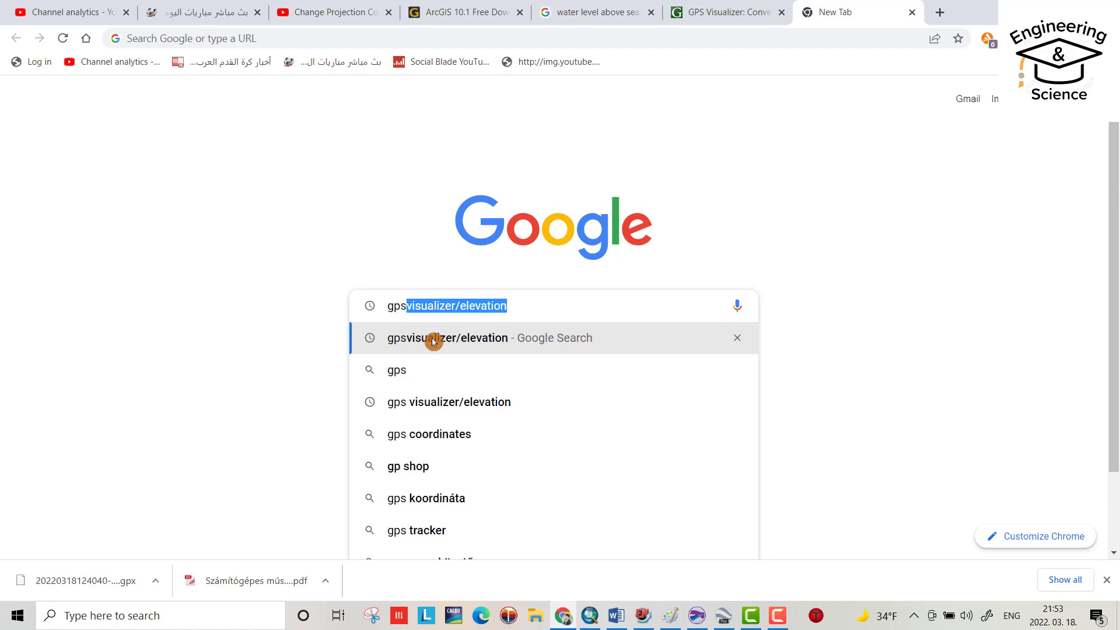
pyautogui.click(543, 299)
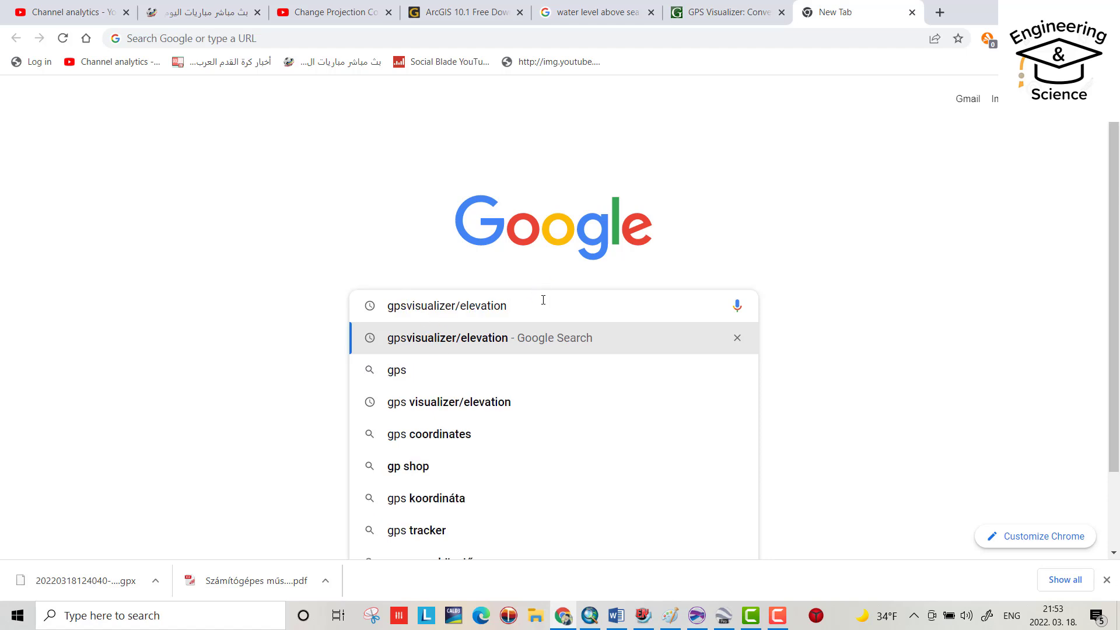
pyautogui.press('Return')
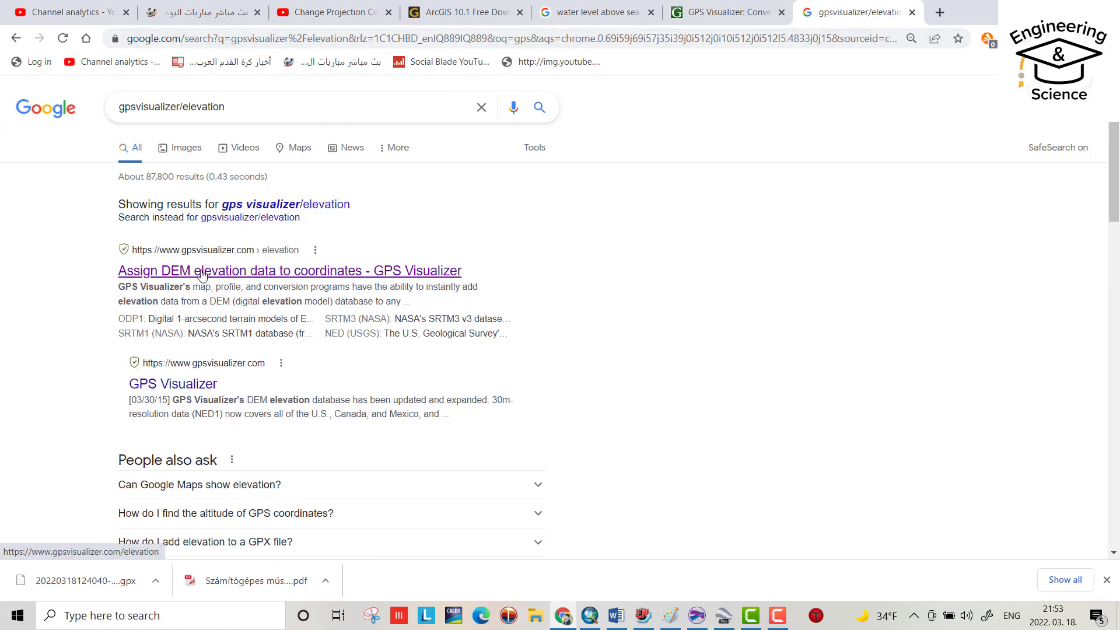
pyautogui.click(216, 268)
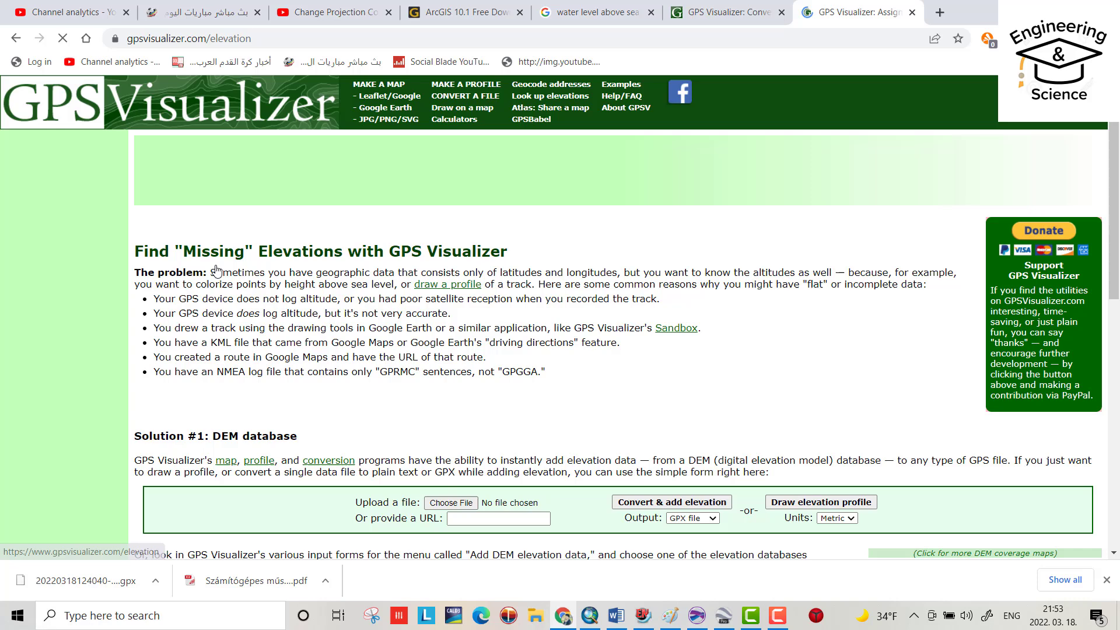
# - Choose the ZEWA,XYZ KMZ file for upload to GPS Visualizer
pyautogui.click(453, 503)
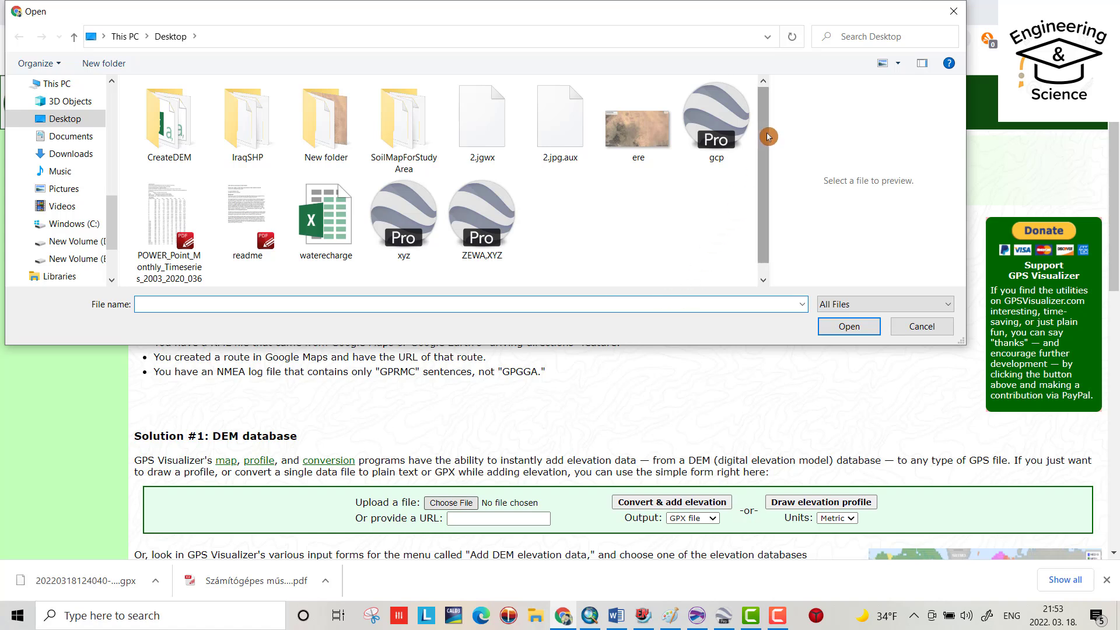
pyautogui.moveTo(764, 155); pyautogui.dragTo(765, 167)
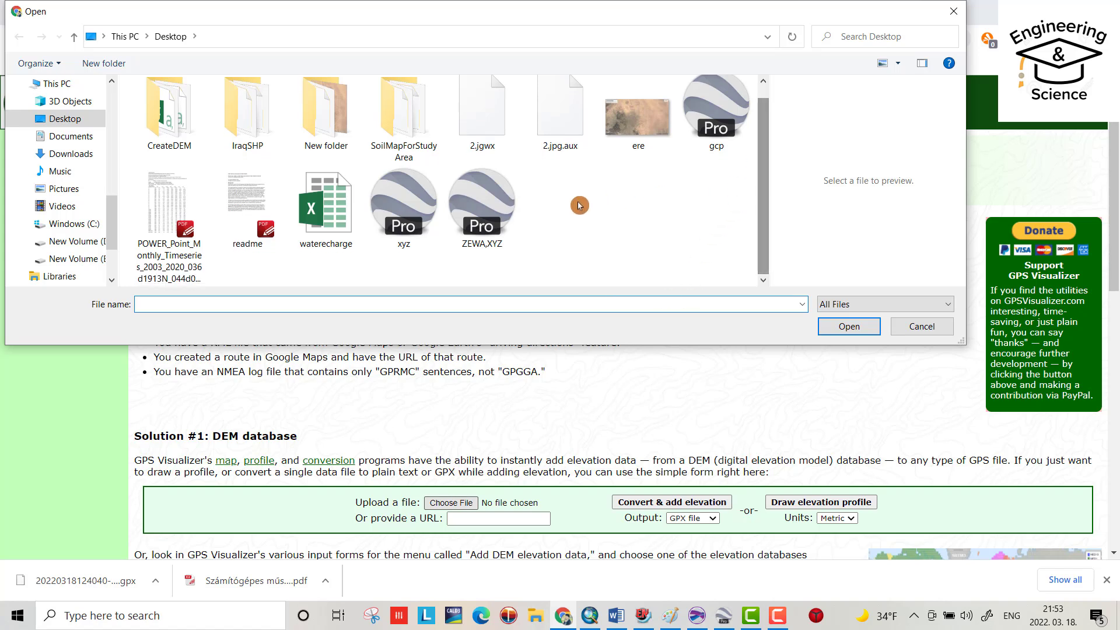
pyautogui.click(482, 204)
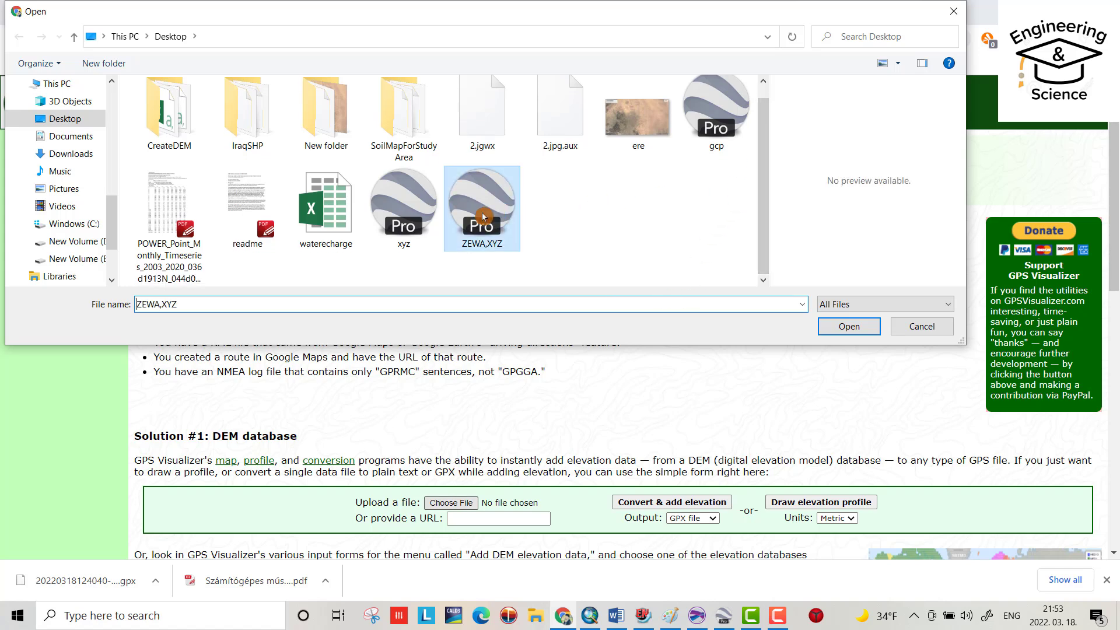
pyautogui.click(845, 330)
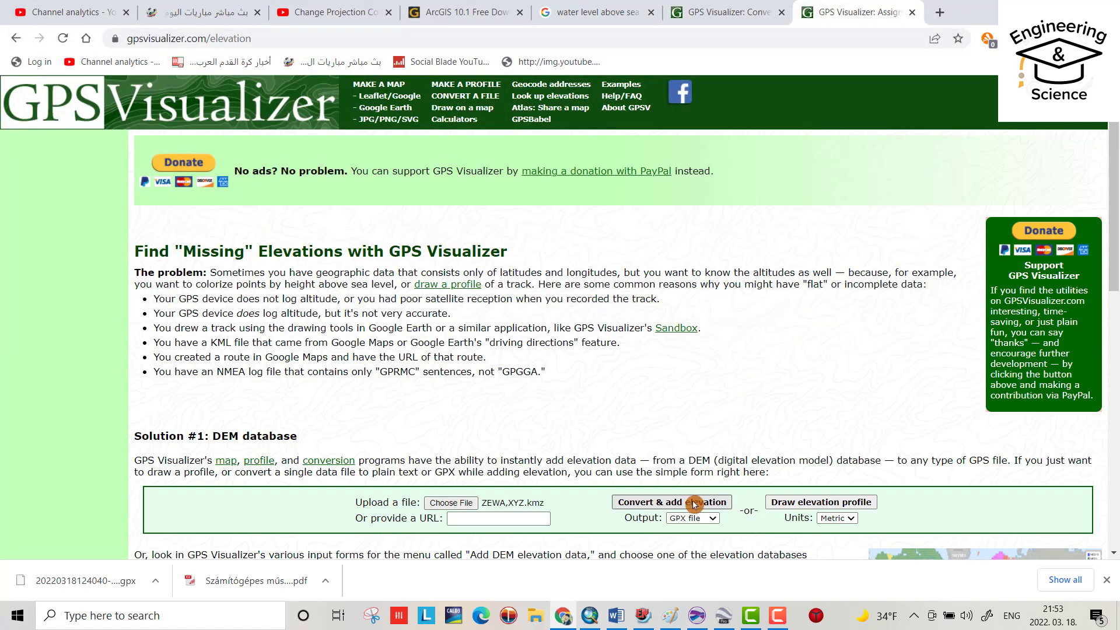
# - Convert the file to GPX with elevations added and download the result
pyautogui.click(703, 518)
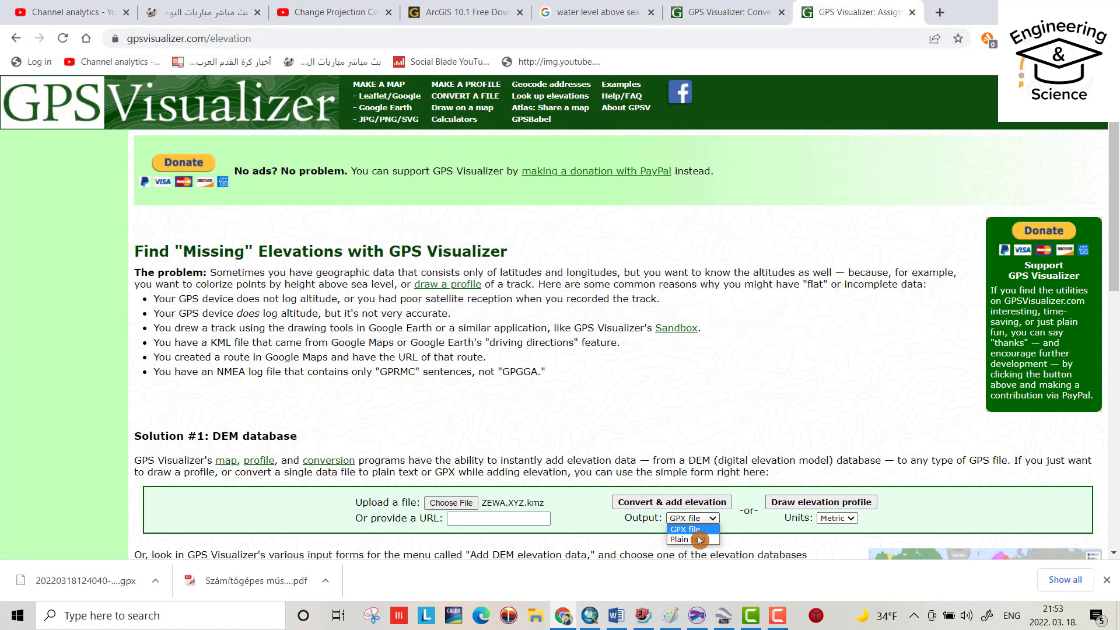
pyautogui.click(697, 529)
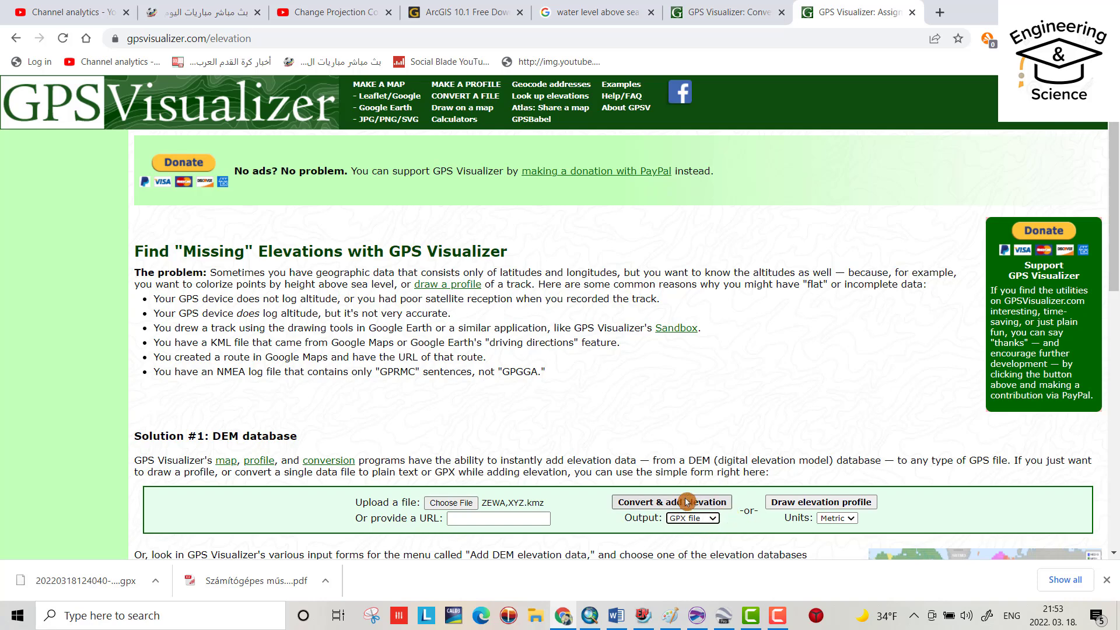
pyautogui.click(679, 505)
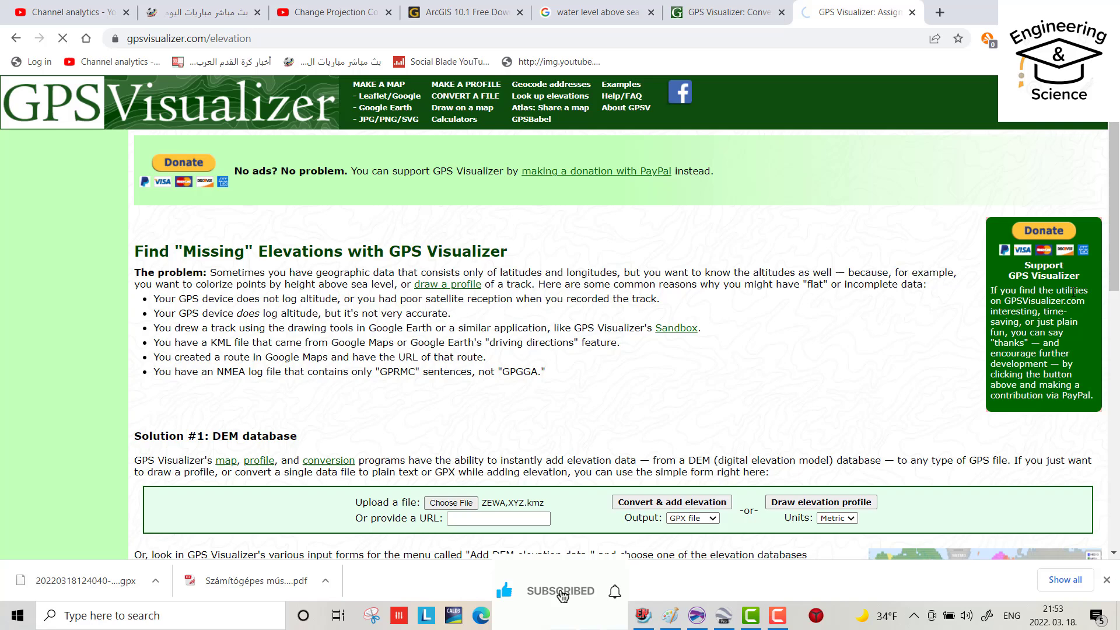
pyautogui.click(686, 505)
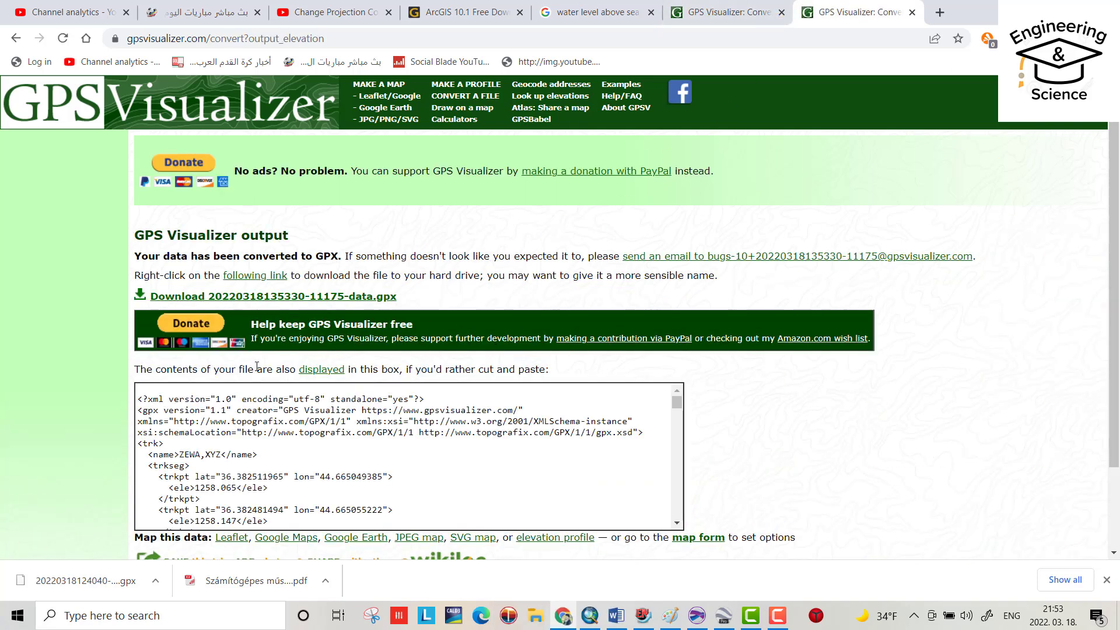
pyautogui.click(188, 298)
pyautogui.click(124, 583)
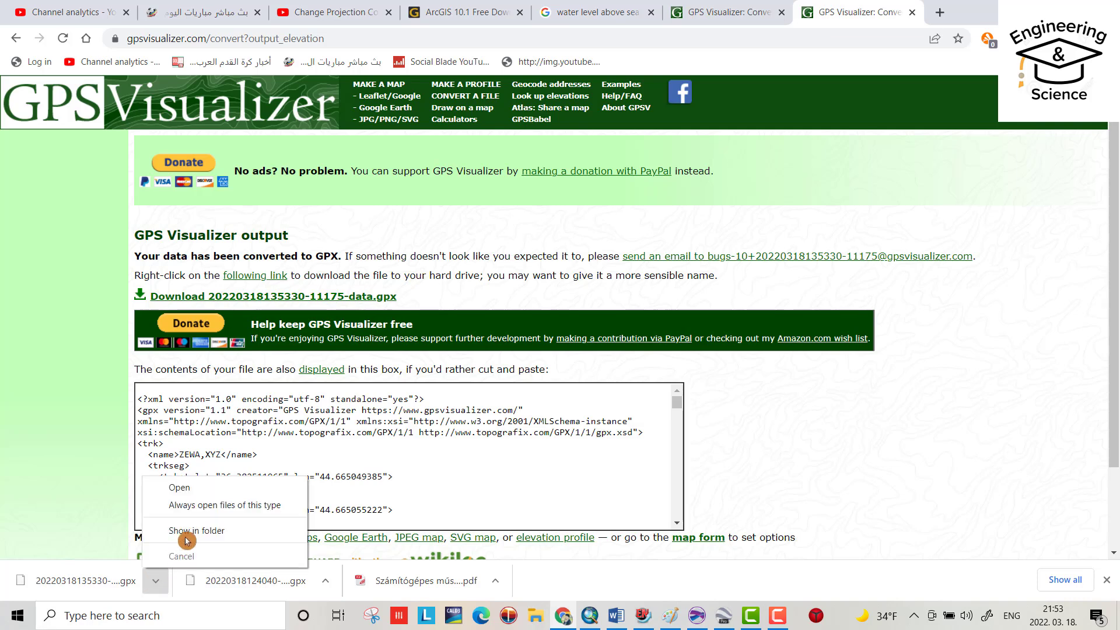
# - Rename the downloaded GPX file in the Downloads folder to Zewa.gpx
pyautogui.click(186, 531)
pyautogui.click(371, 309)
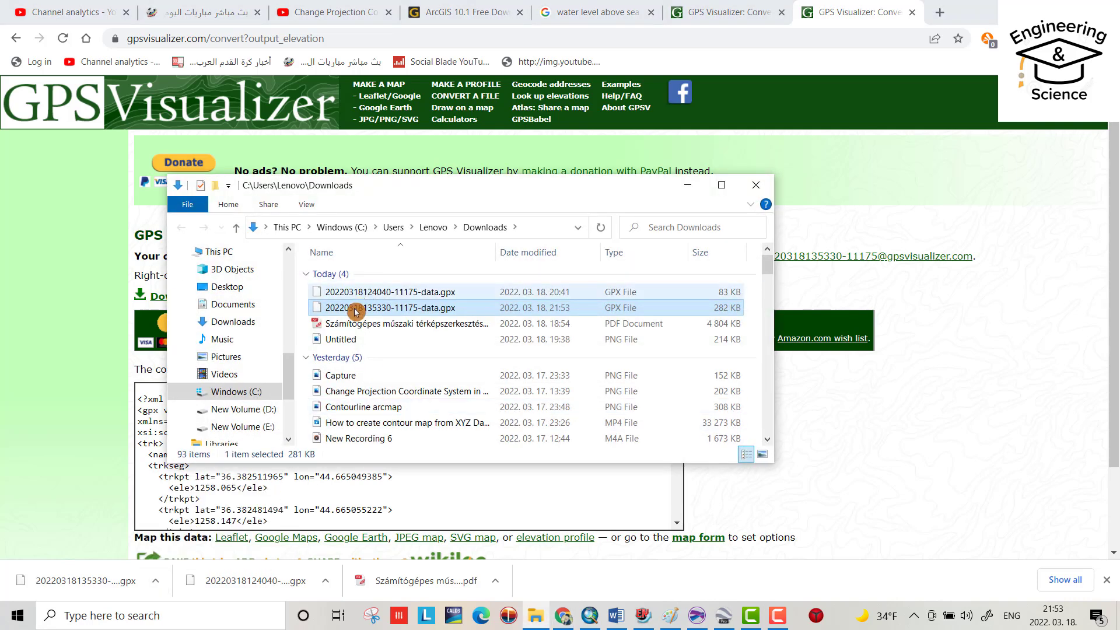
pyautogui.click(379, 310)
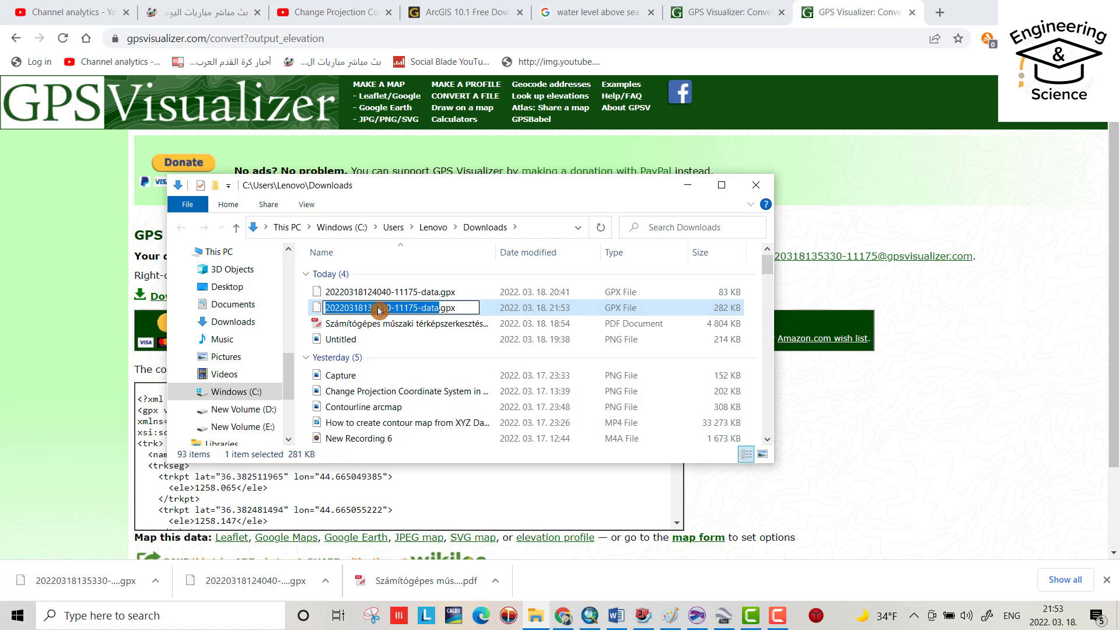
pyautogui.write('Zew')
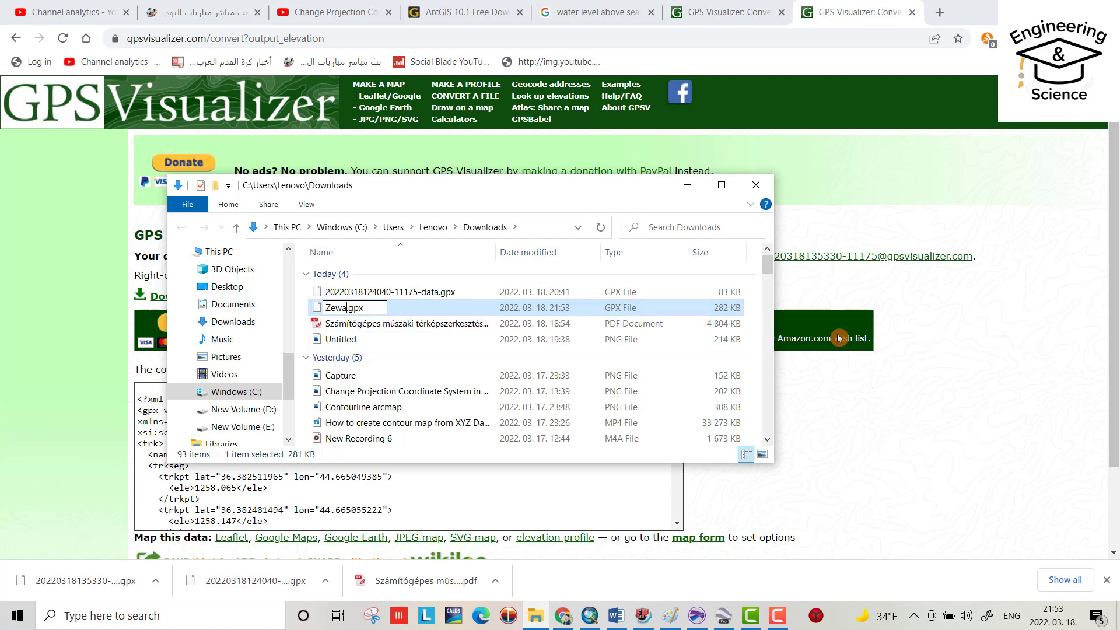
pyautogui.press('Return')
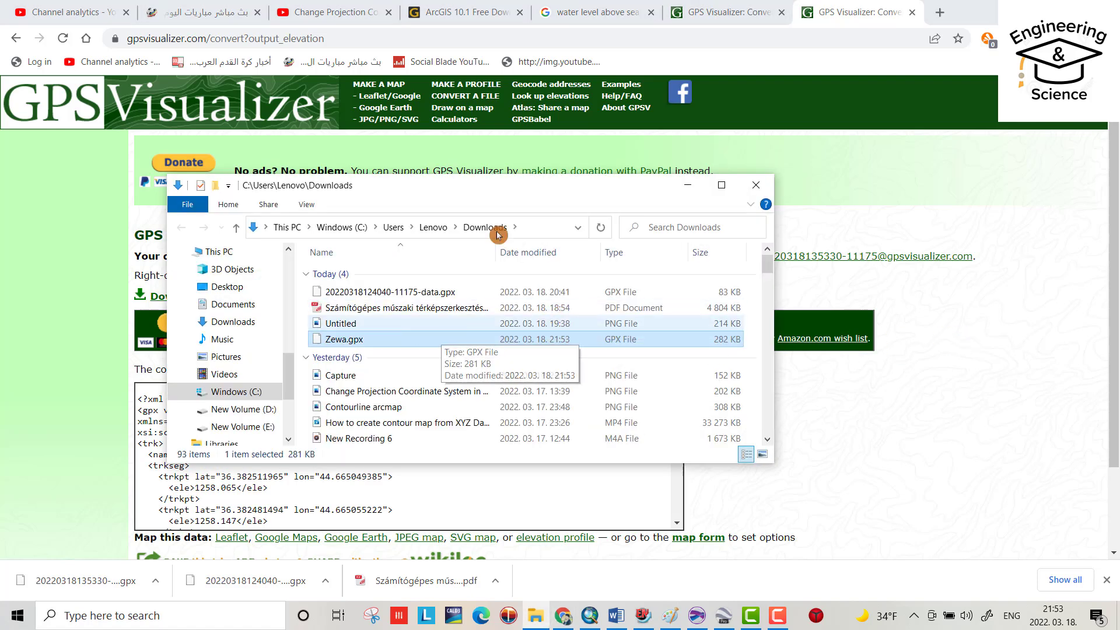
# - Open ArcToolbox's GPX To Features tool under Conversion Tools > From GPS
pyautogui.click(591, 620)
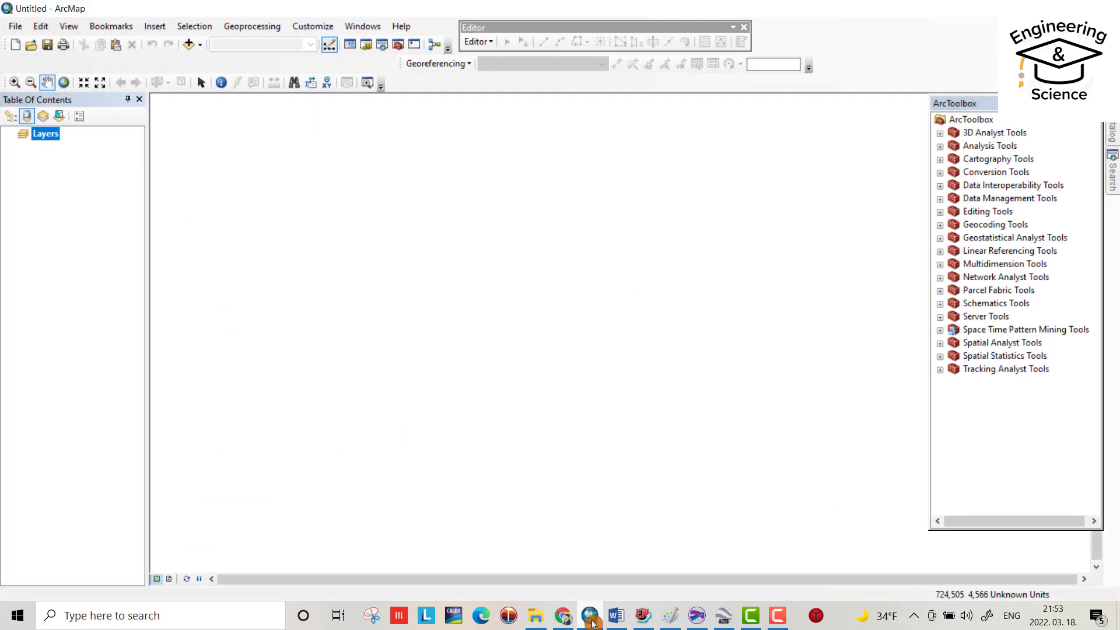
pyautogui.click(396, 47)
pyautogui.click(396, 46)
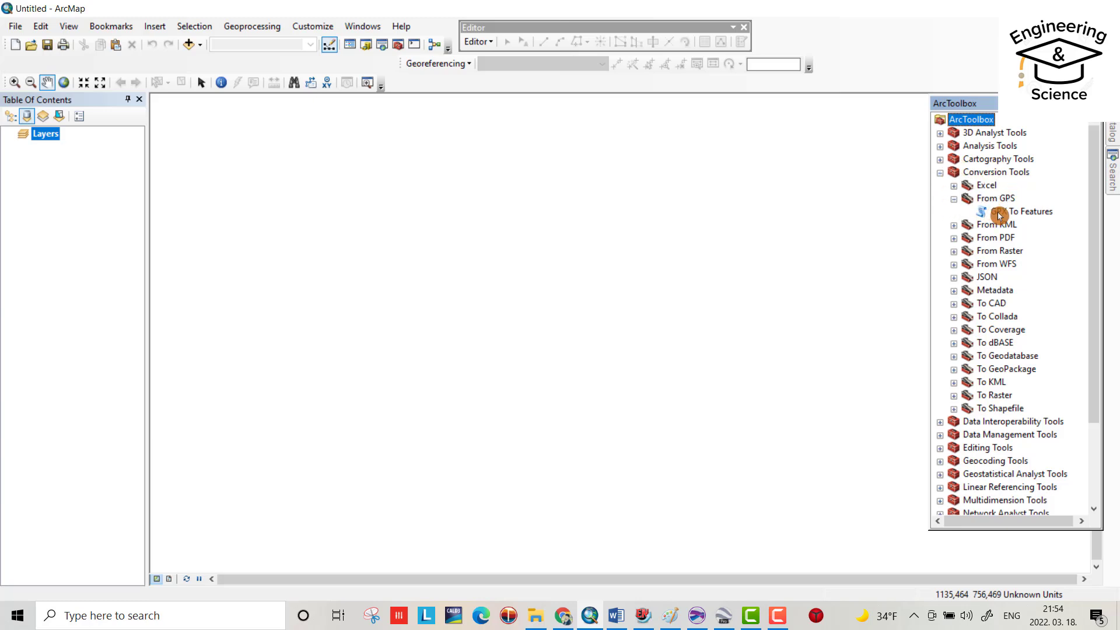
pyautogui.doubleClick(1001, 212)
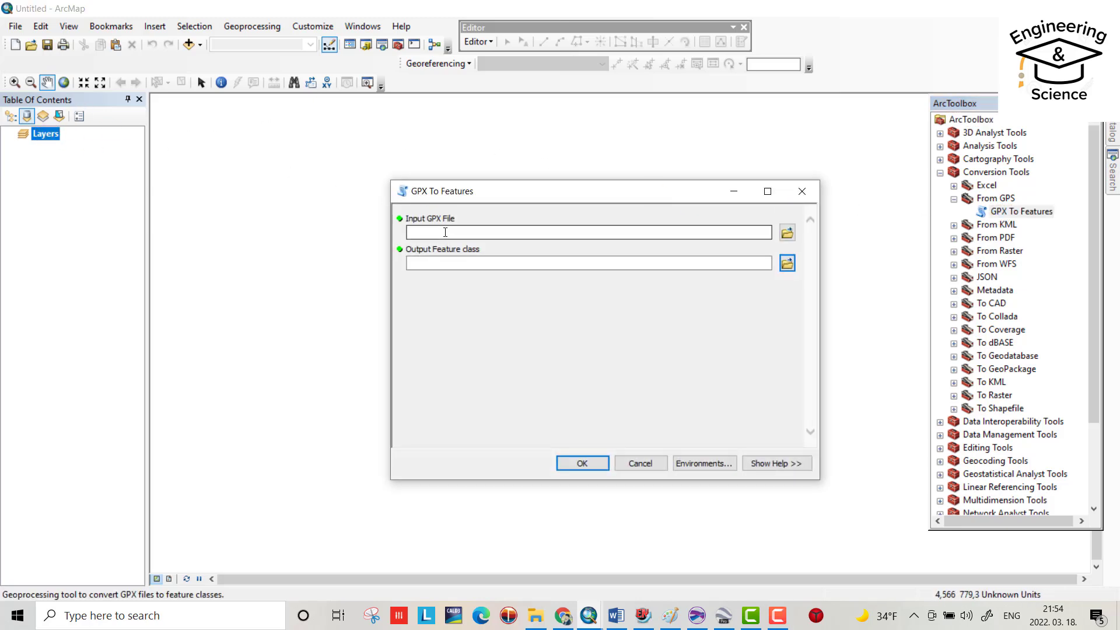
# - Convert Downloads\Zewa.gpx into the point layer Zewa_GPXtoFeatures
pyautogui.click(784, 238)
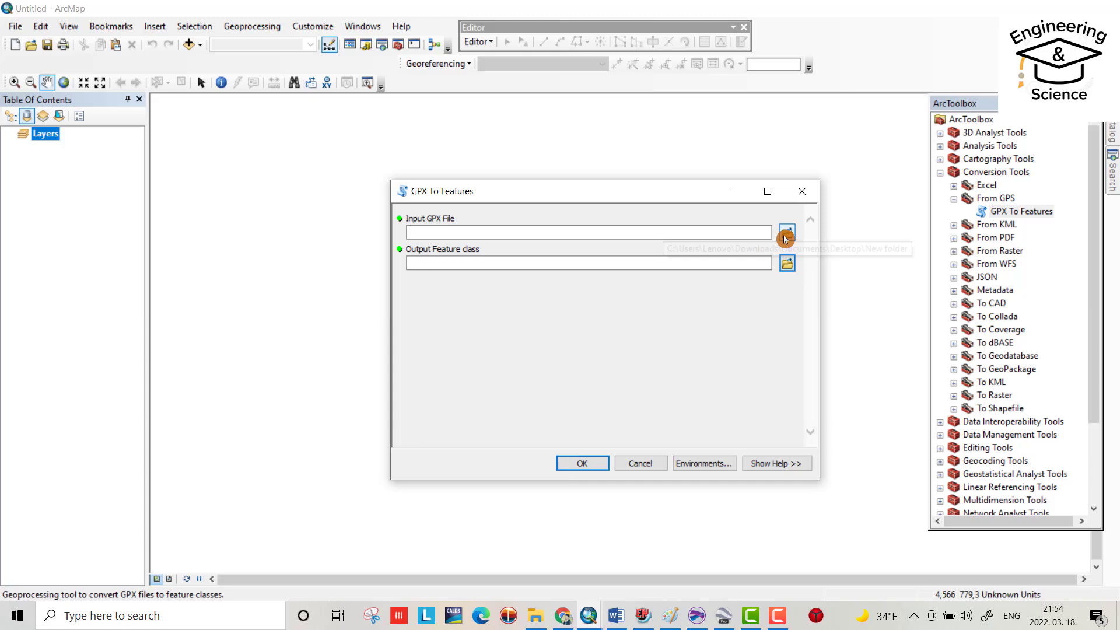
pyautogui.click(785, 234)
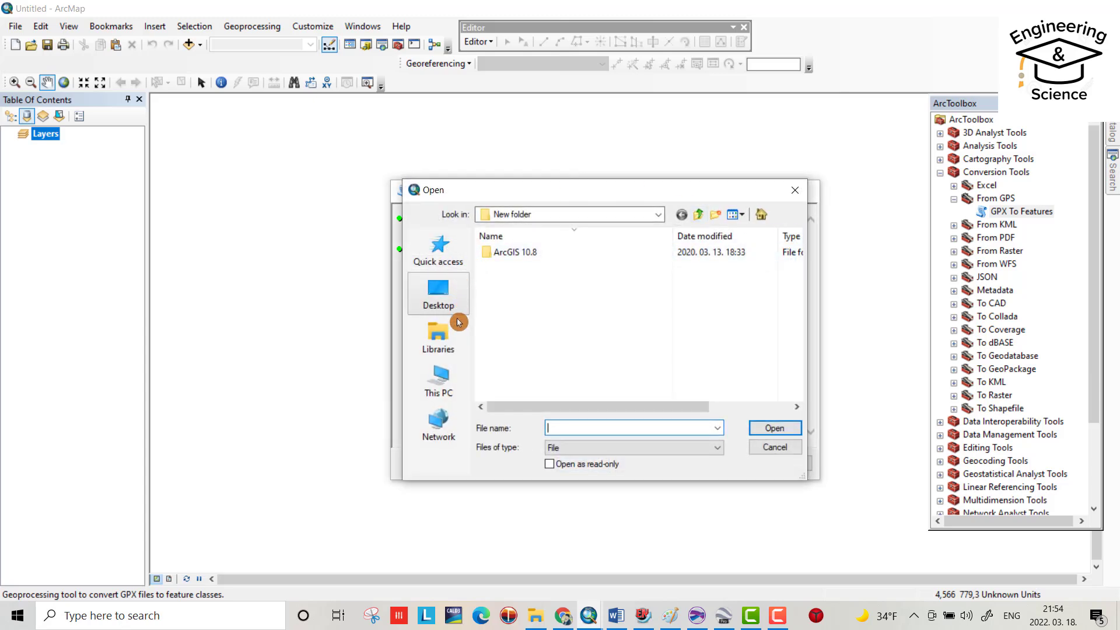
pyautogui.click(441, 421)
pyautogui.click(657, 214)
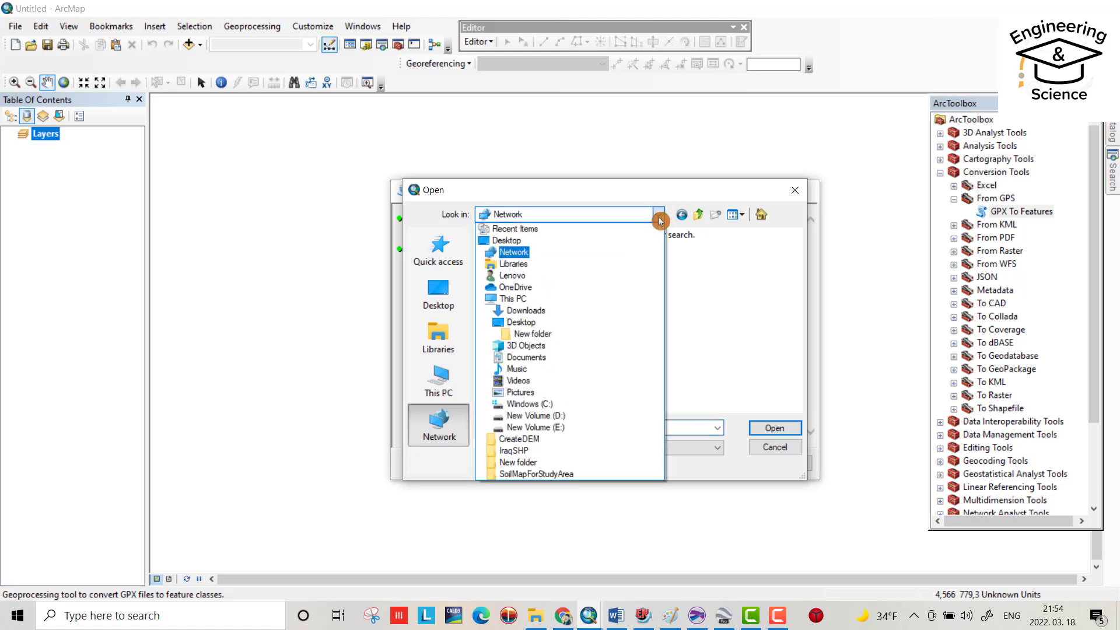
pyautogui.click(543, 311)
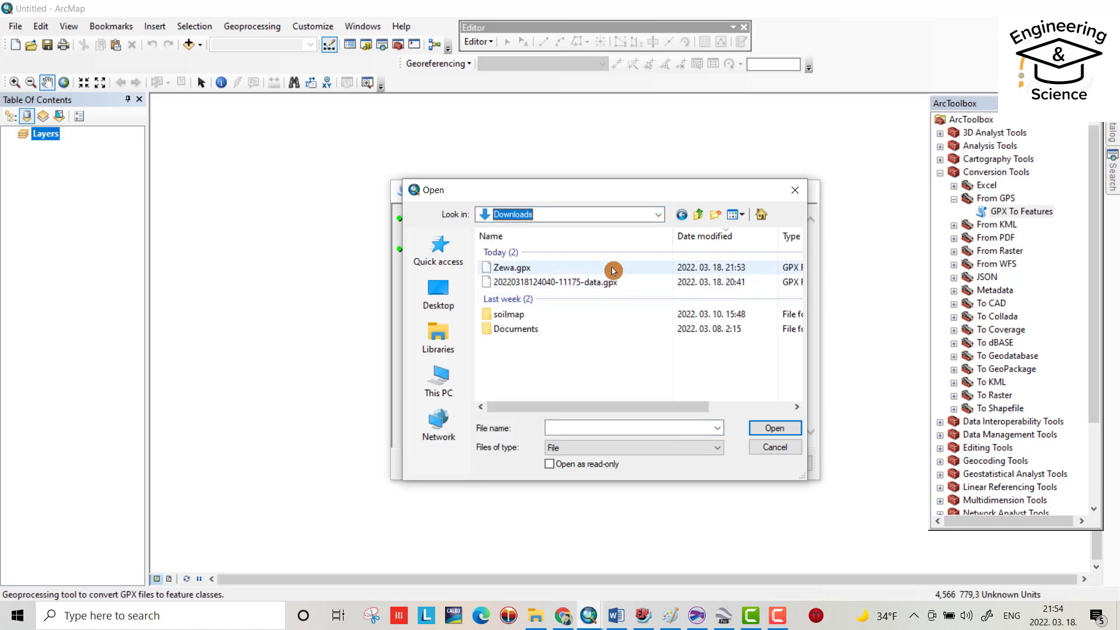
pyautogui.click(557, 268)
pyautogui.click(764, 428)
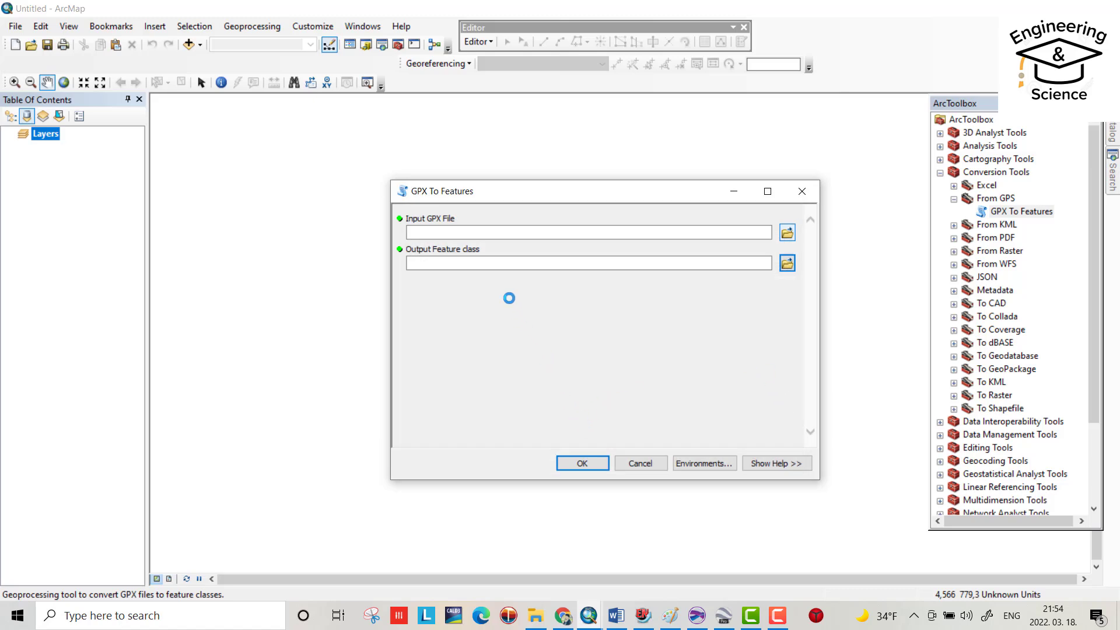
pyautogui.click(582, 463)
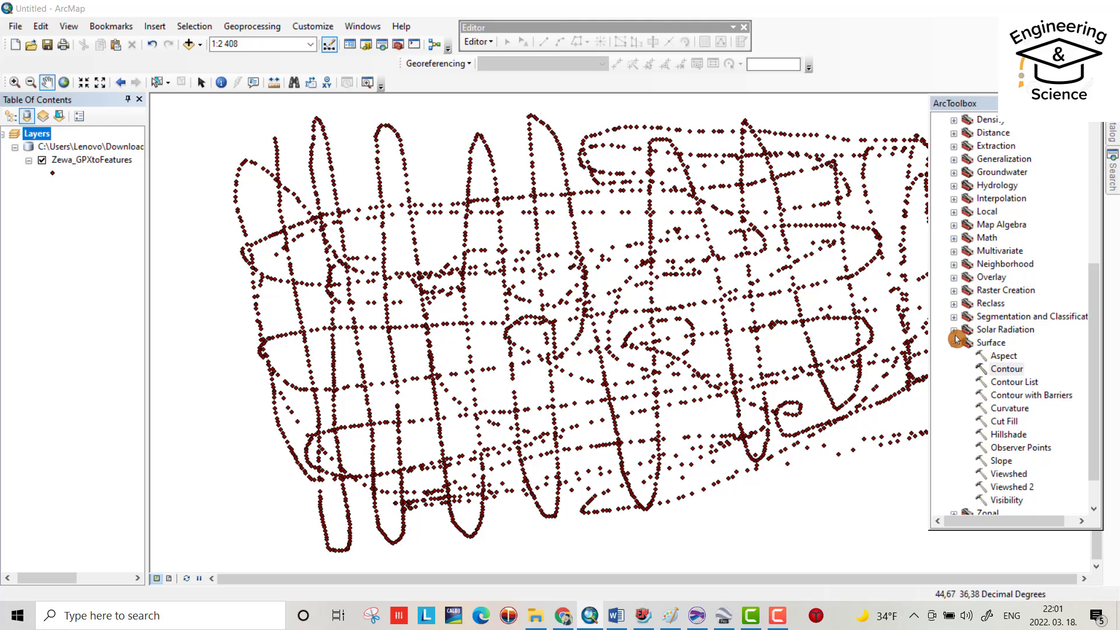
# - Open the Spatial Analyst IDW interpolation tool
pyautogui.click(953, 342)
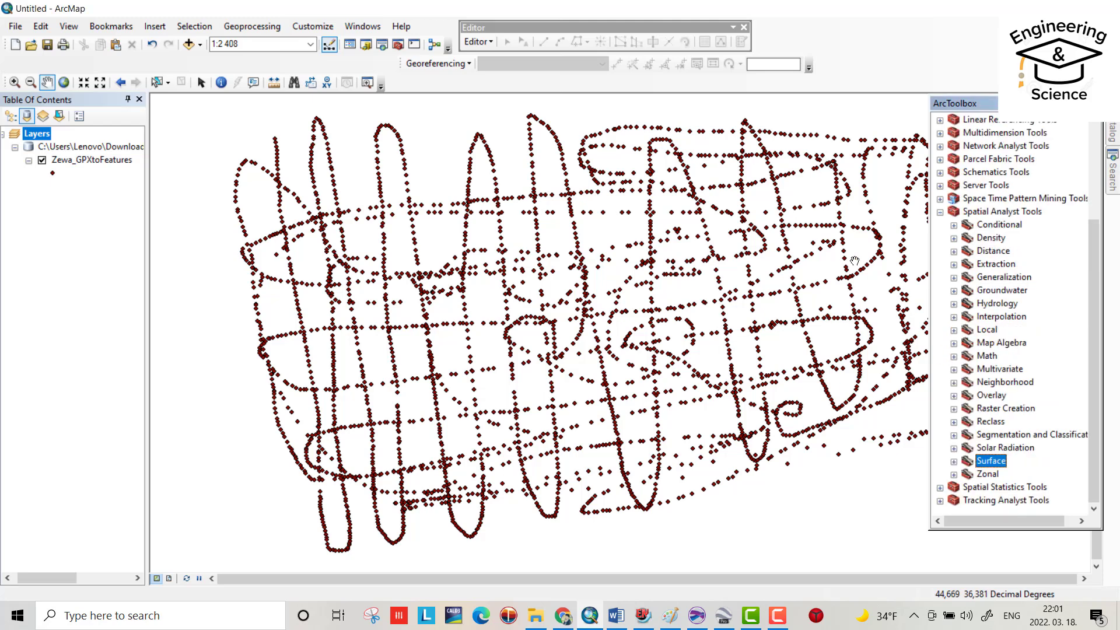
pyautogui.click(939, 213)
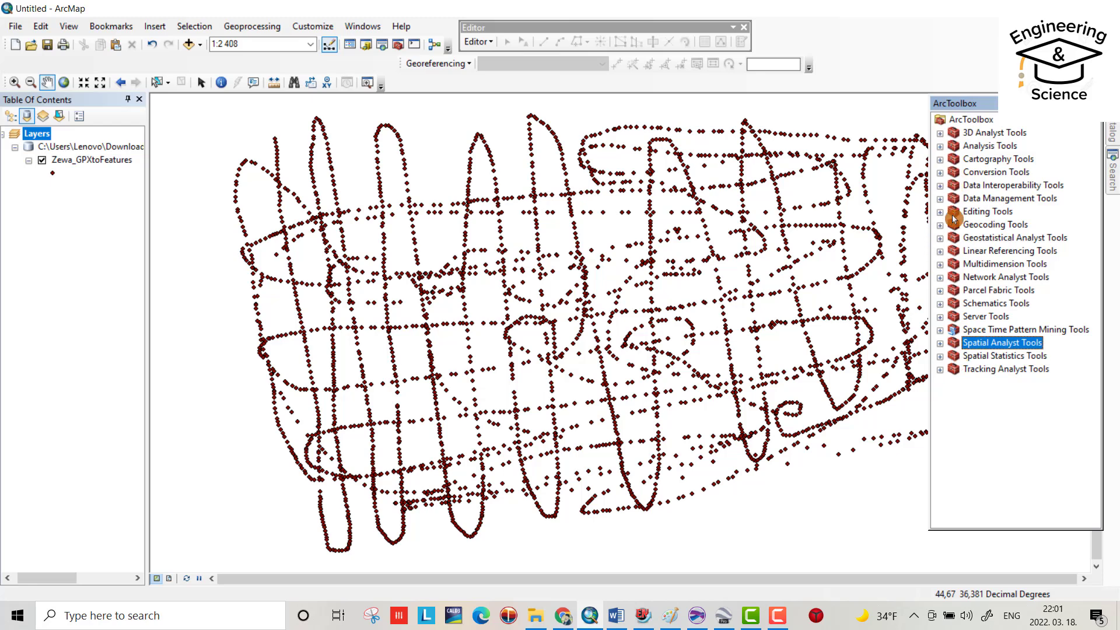
pyautogui.click(940, 343)
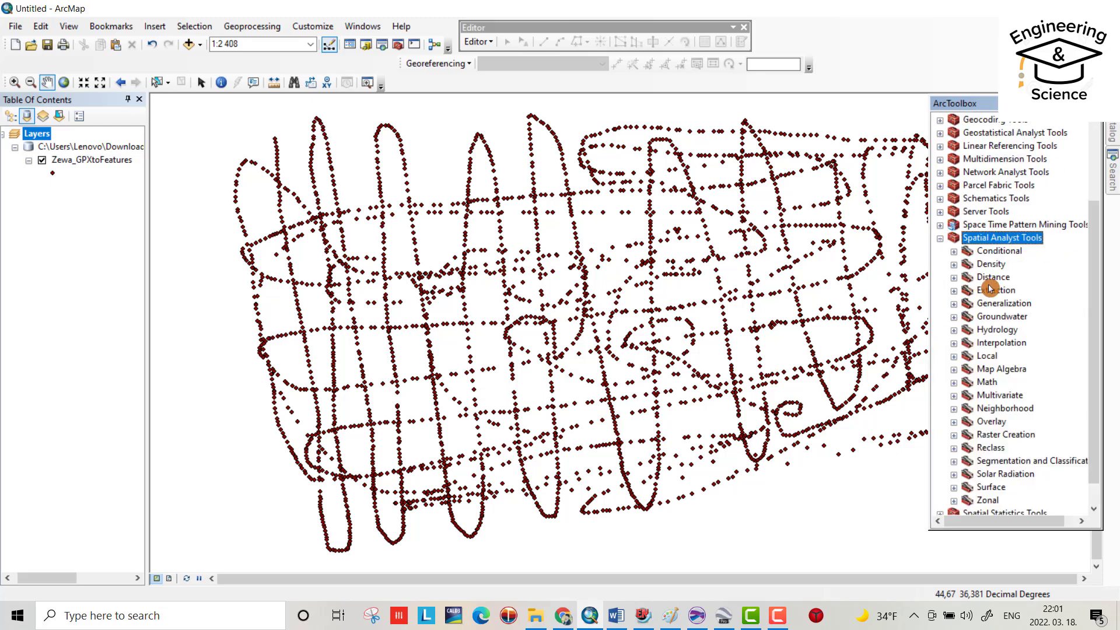
pyautogui.click(955, 345)
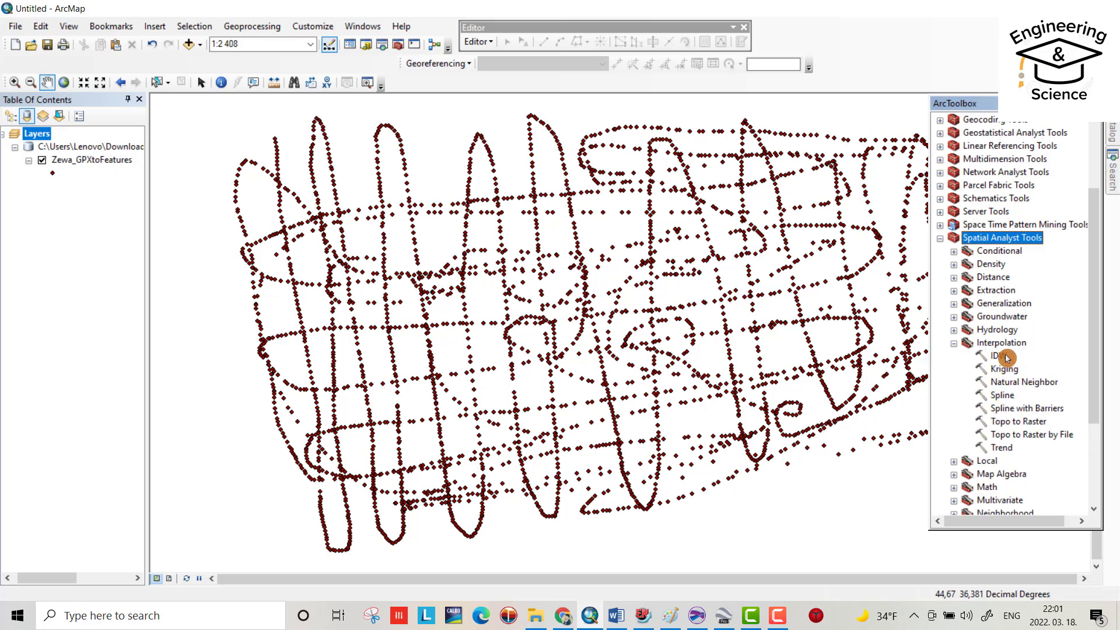
pyautogui.doubleClick(999, 356)
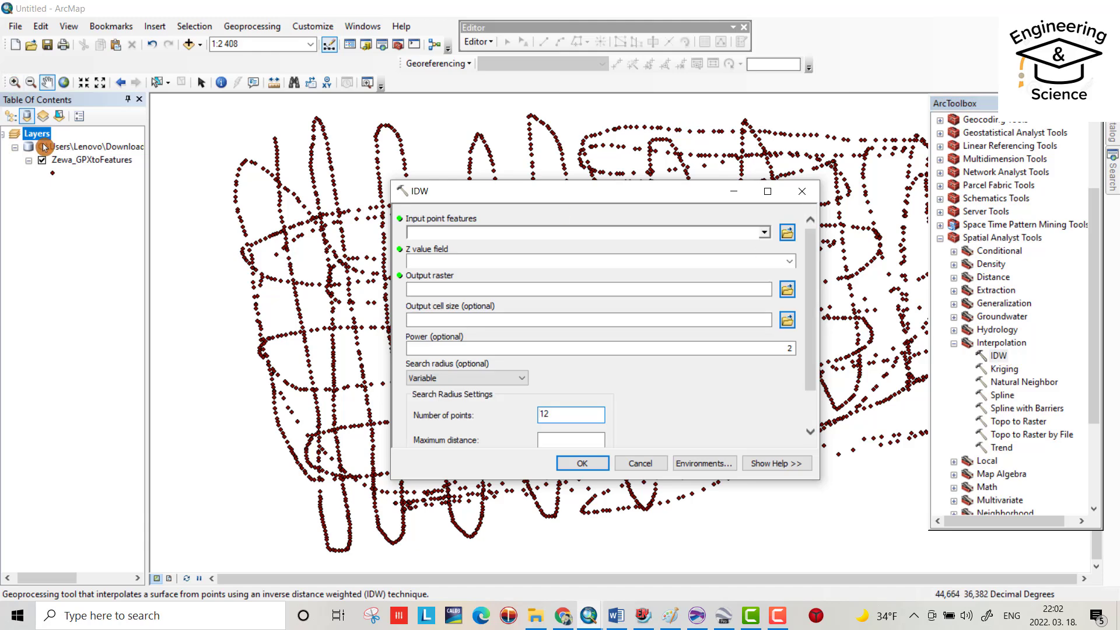
# - Interpolate Zewa_GPXtoFeatures Elevation with IDW into raster zewaINT in IraqSHP
pyautogui.moveTo(65, 160); pyautogui.dragTo(387, 208)
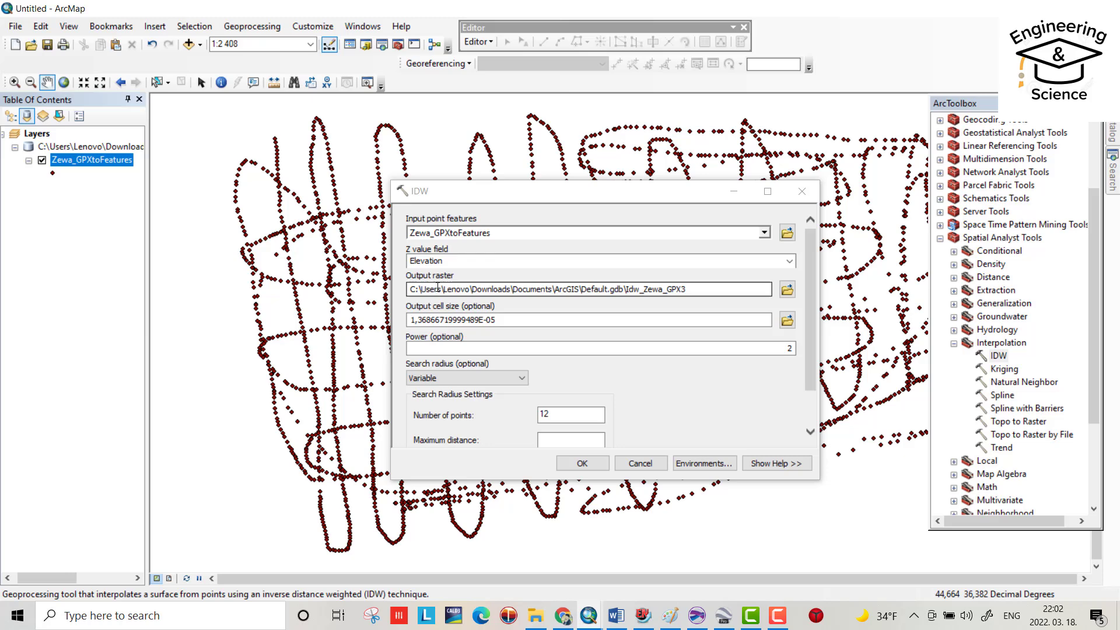
pyautogui.click(688, 290)
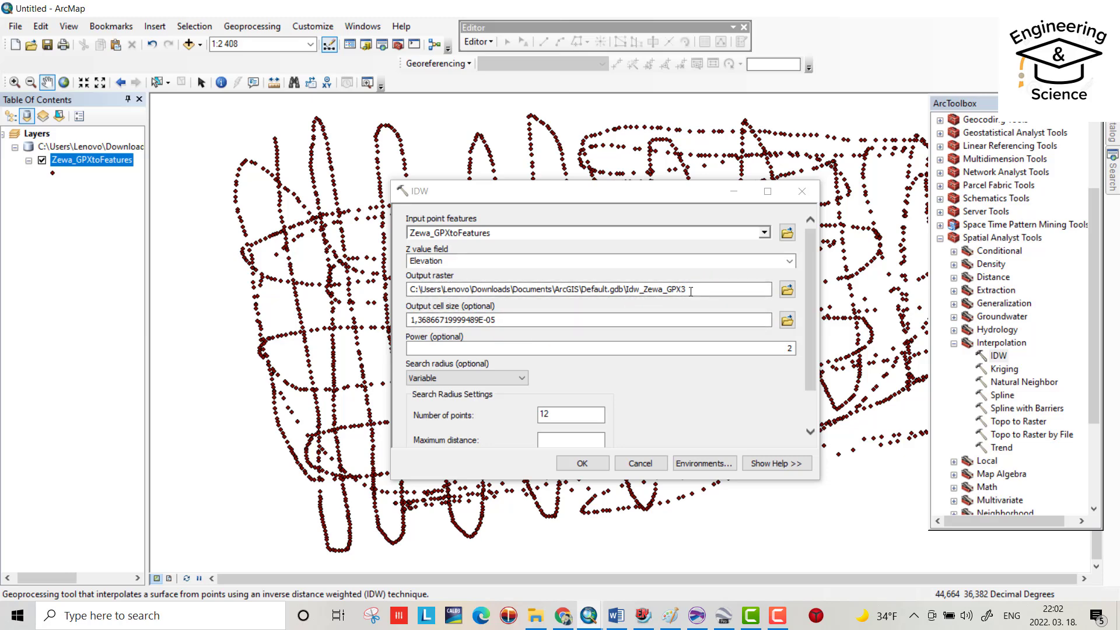
pyautogui.click(775, 290)
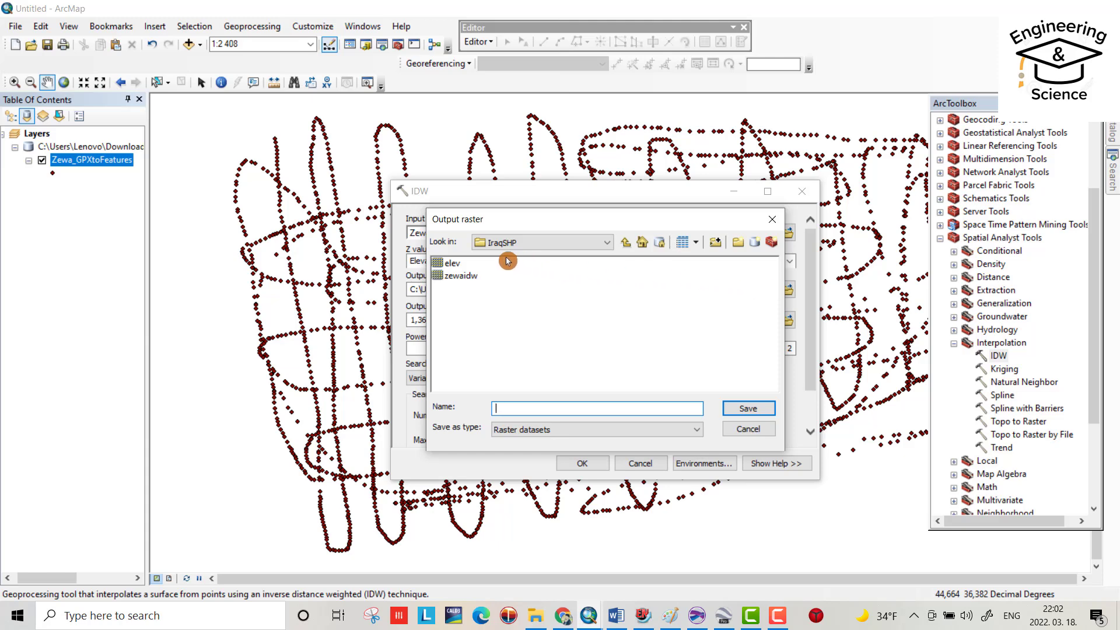
pyautogui.click(469, 282)
pyautogui.click(532, 410)
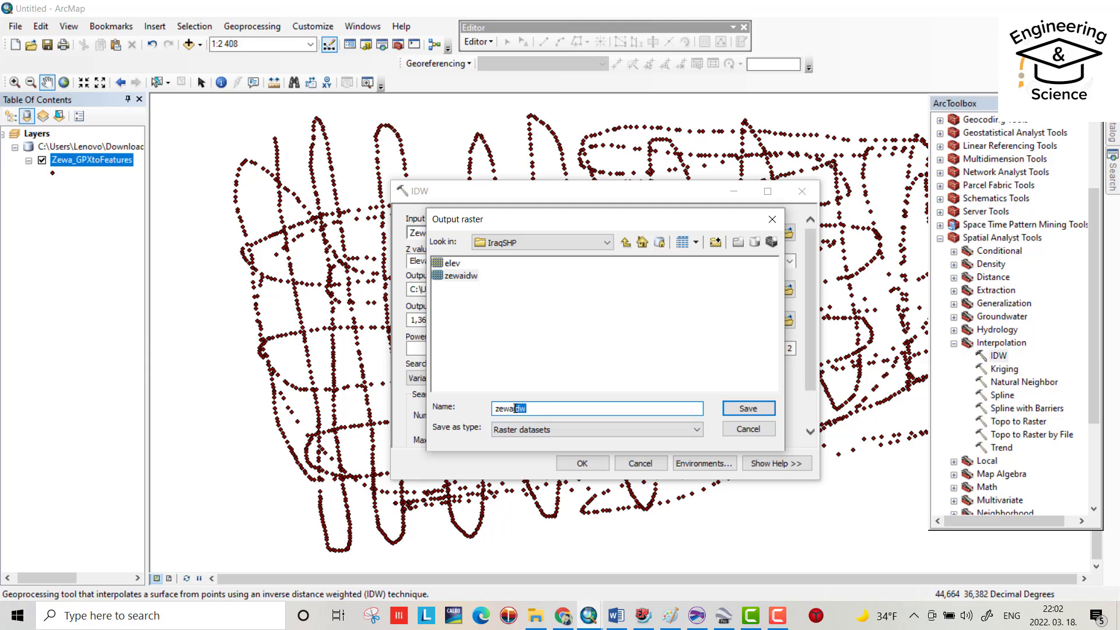
pyautogui.click(531, 429)
pyautogui.click(748, 408)
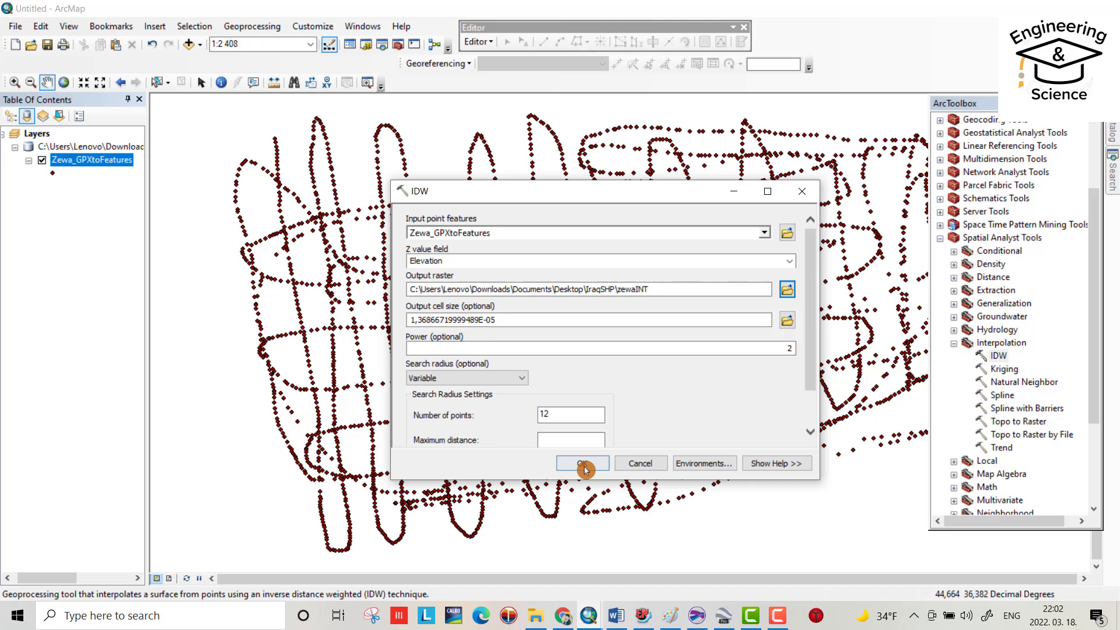
pyautogui.click(583, 462)
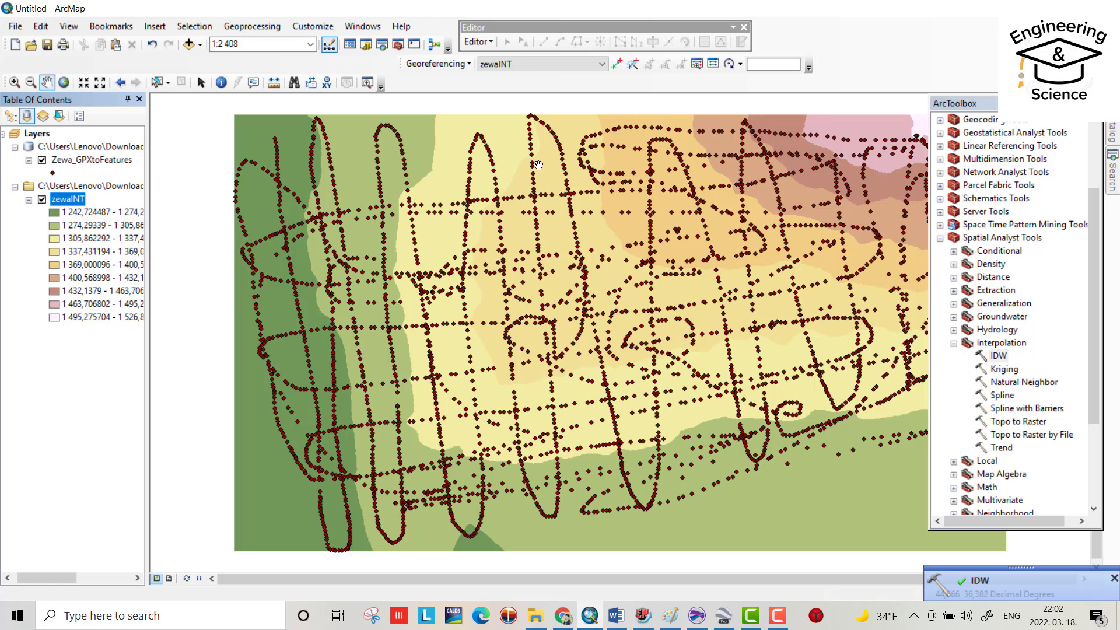
# - Generate contour lines from the zewaINT raster at a 4-unit interval
pyautogui.click(953, 343)
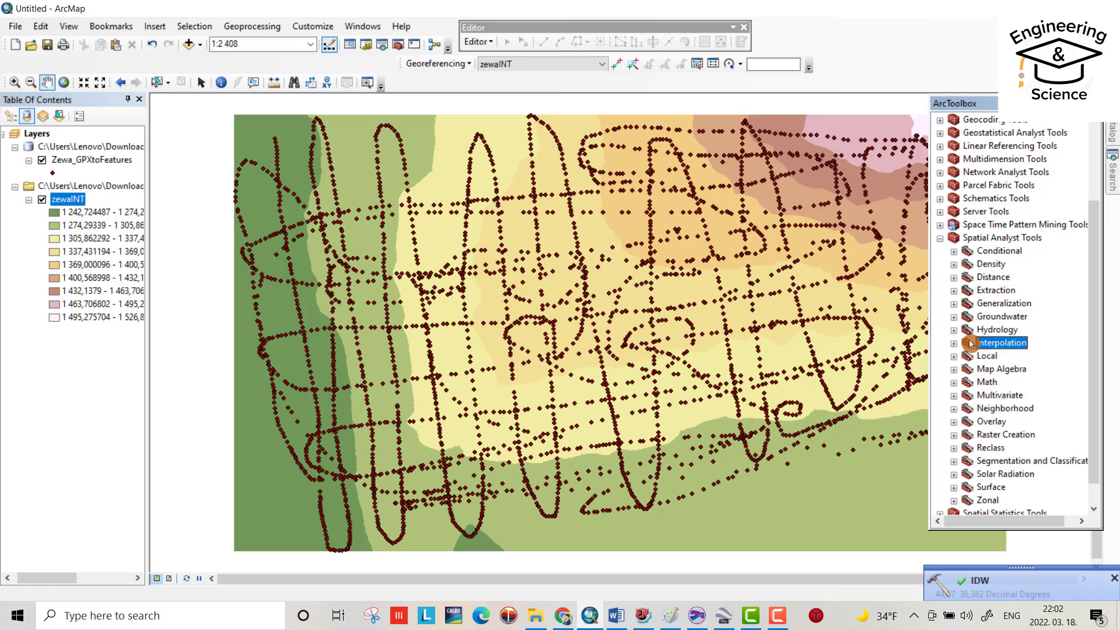
pyautogui.scroll(-1, 1085, 233)
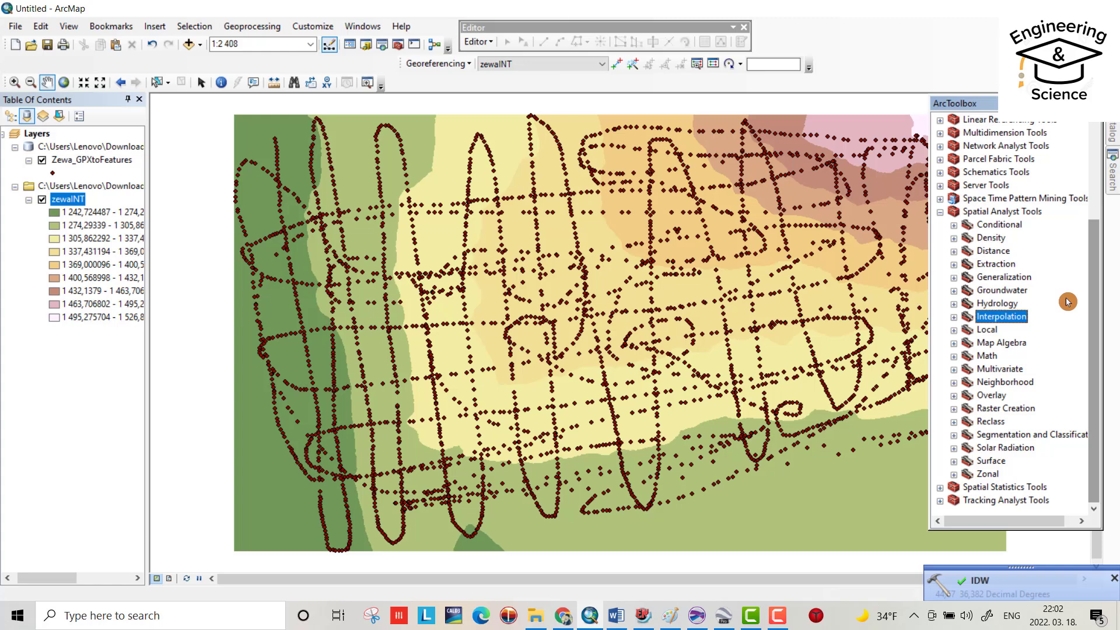
pyautogui.click(953, 460)
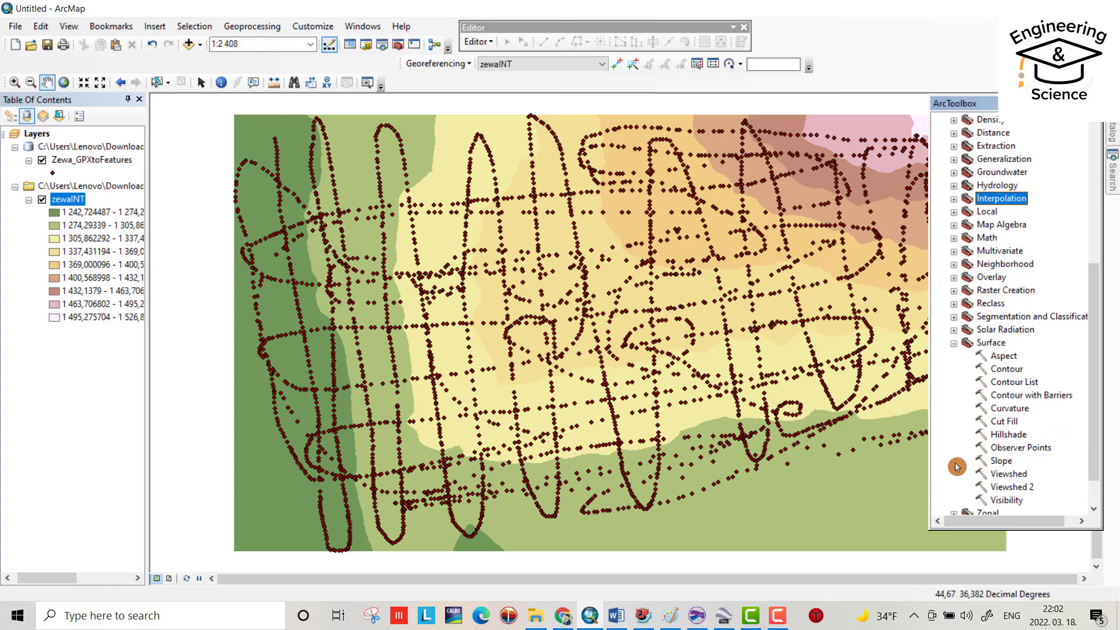
pyautogui.doubleClick(1005, 368)
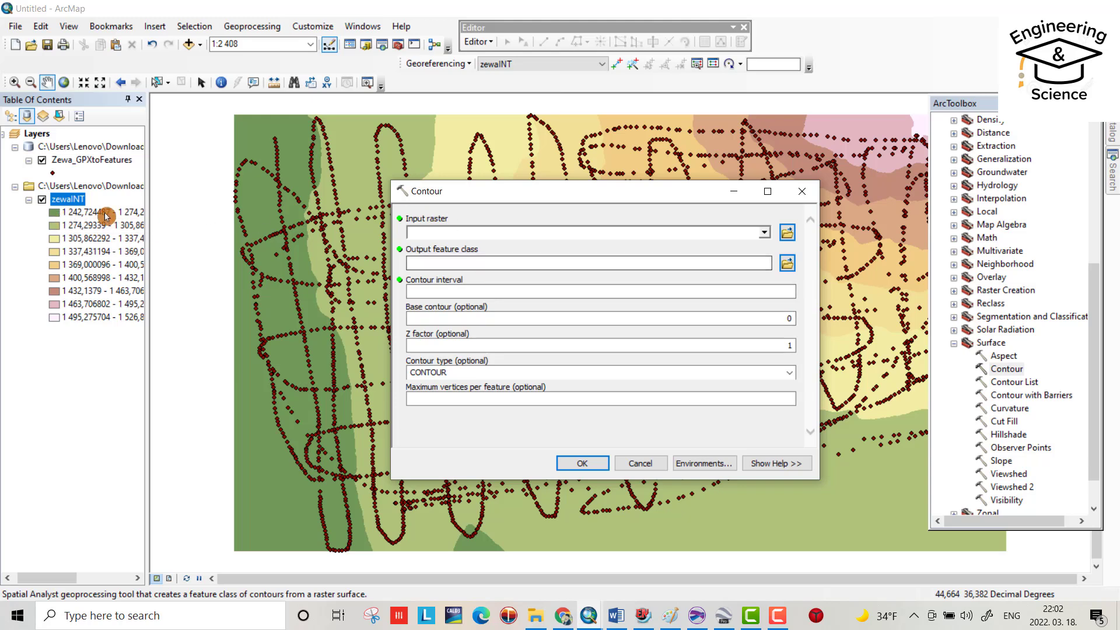
pyautogui.moveTo(61, 200)
pyautogui.mouseDown()
pyautogui.moveTo(383, 248)
pyautogui.moveTo(432, 234)
pyautogui.mouseUp()
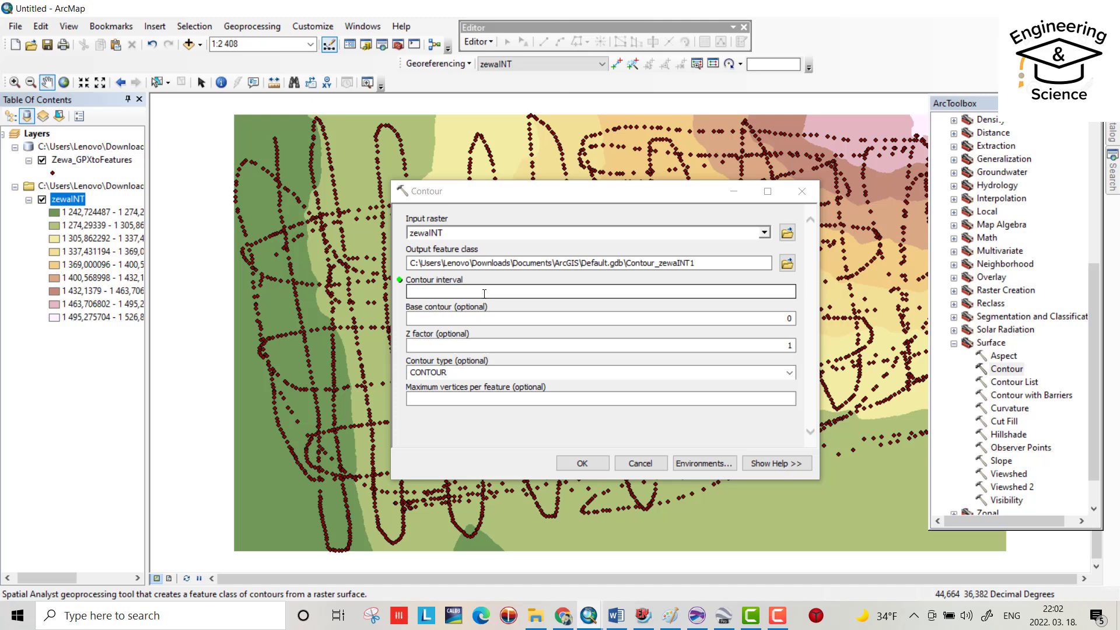
pyautogui.click(787, 294)
pyautogui.write('4')
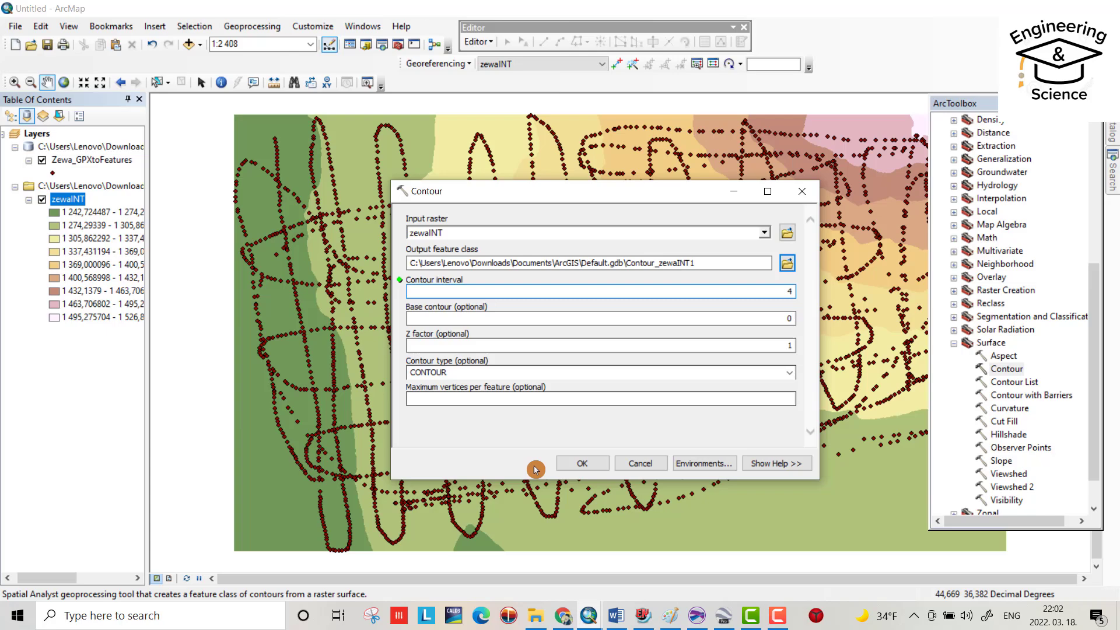
pyautogui.click(573, 466)
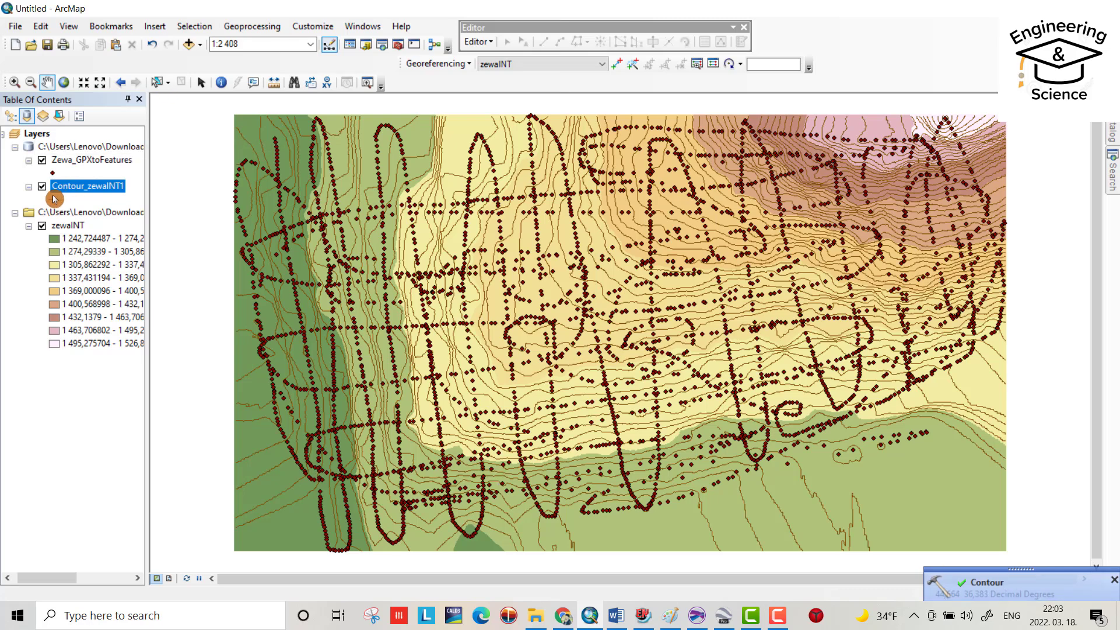
# - Hide the GPS point layer and zoom into the western part of the surface
pyautogui.click(43, 161)
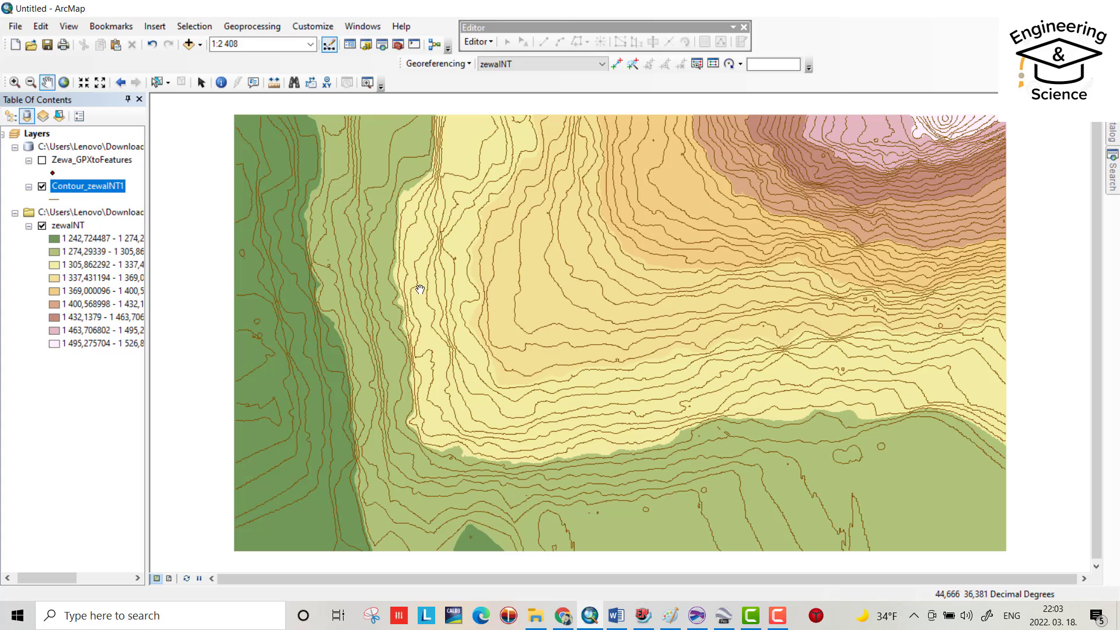
pyautogui.click(14, 82)
pyautogui.moveTo(345, 183); pyautogui.dragTo(778, 400)
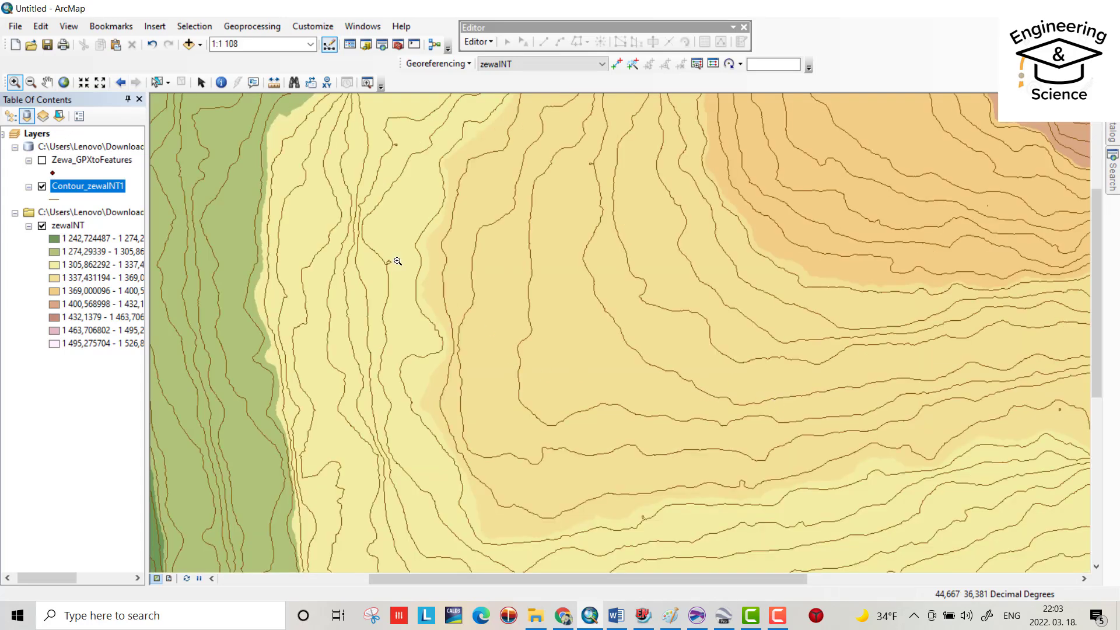
# - Restyle the Contour_zewaINT1 lines as thinner black lines
pyautogui.moveTo(125, 189)
pyautogui.mouseDown()
pyautogui.moveTo(69, 229)
pyautogui.moveTo(56, 195)
pyautogui.mouseUp()
pyautogui.click(55, 199)
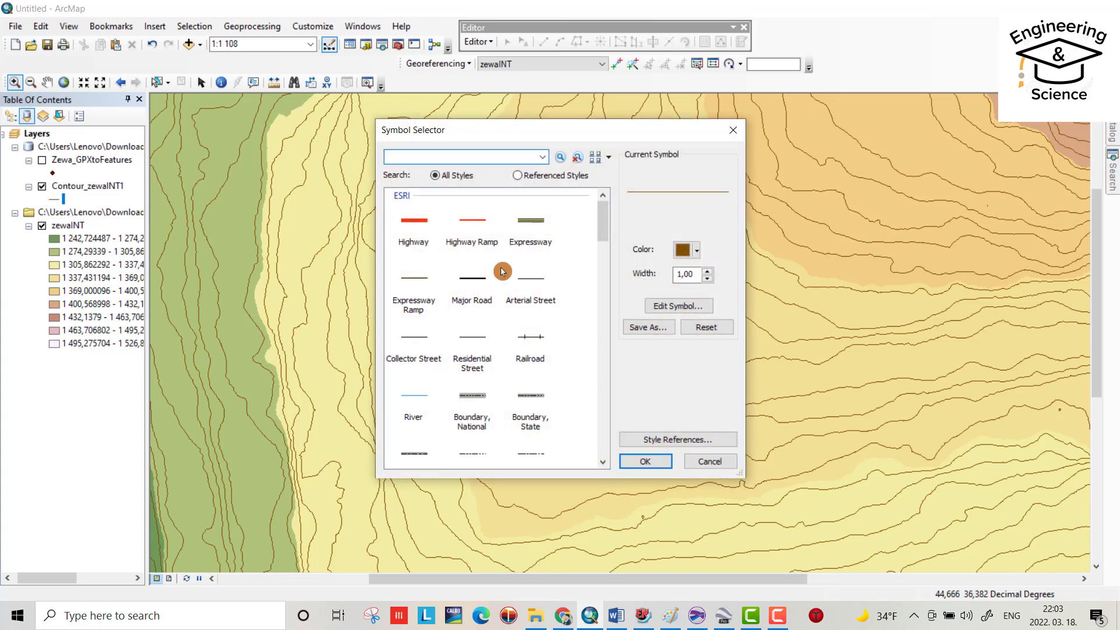
pyautogui.click(473, 278)
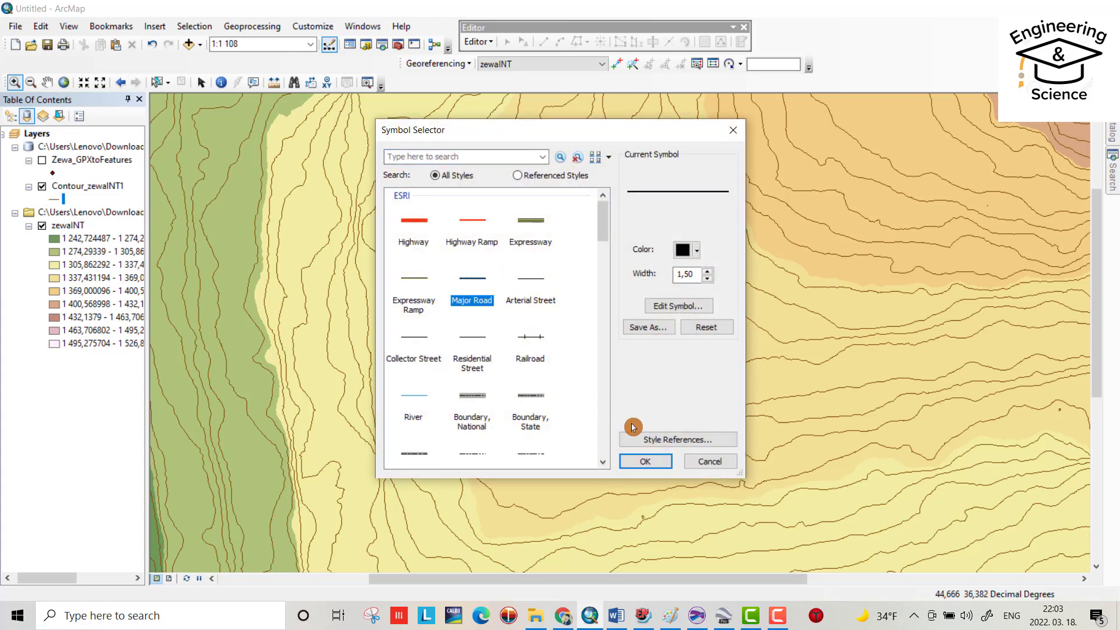
pyautogui.click(708, 278)
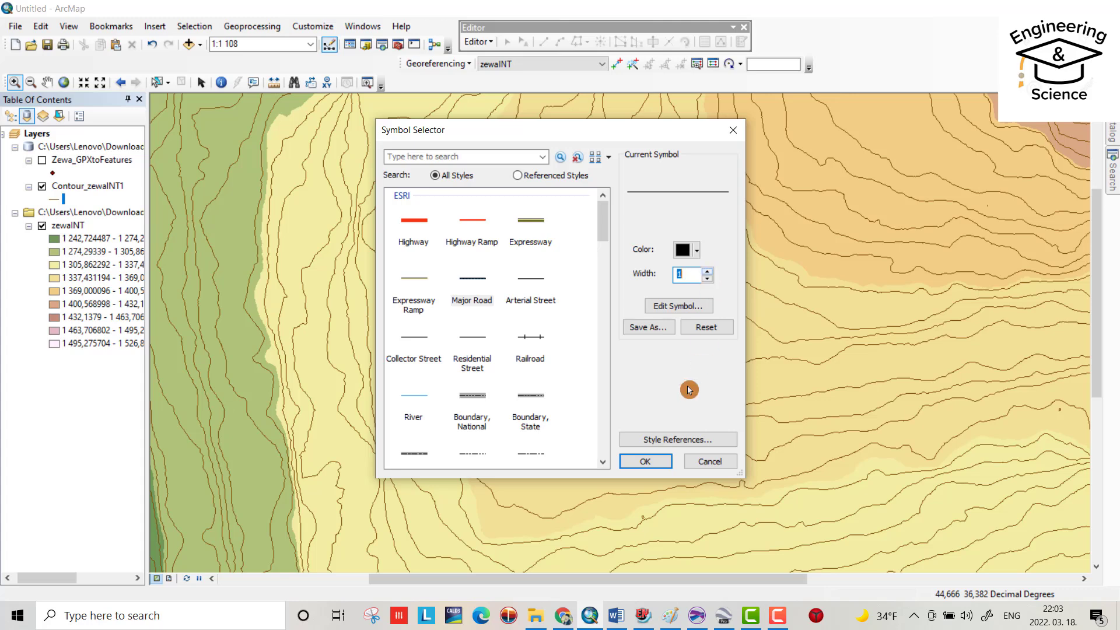
pyautogui.click(641, 461)
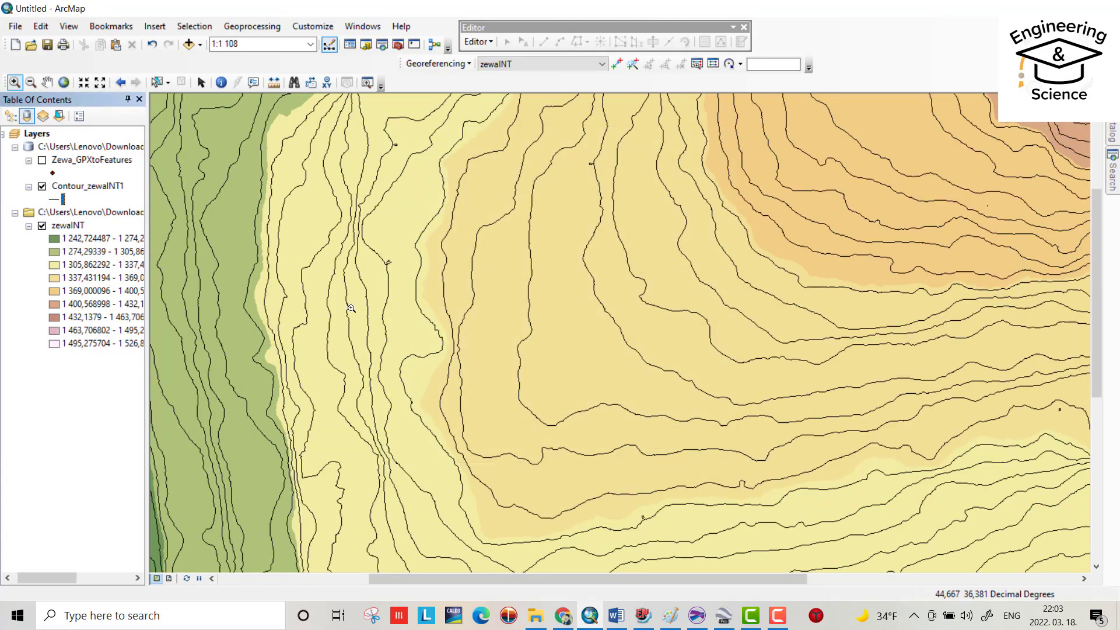
pyautogui.click(77, 185)
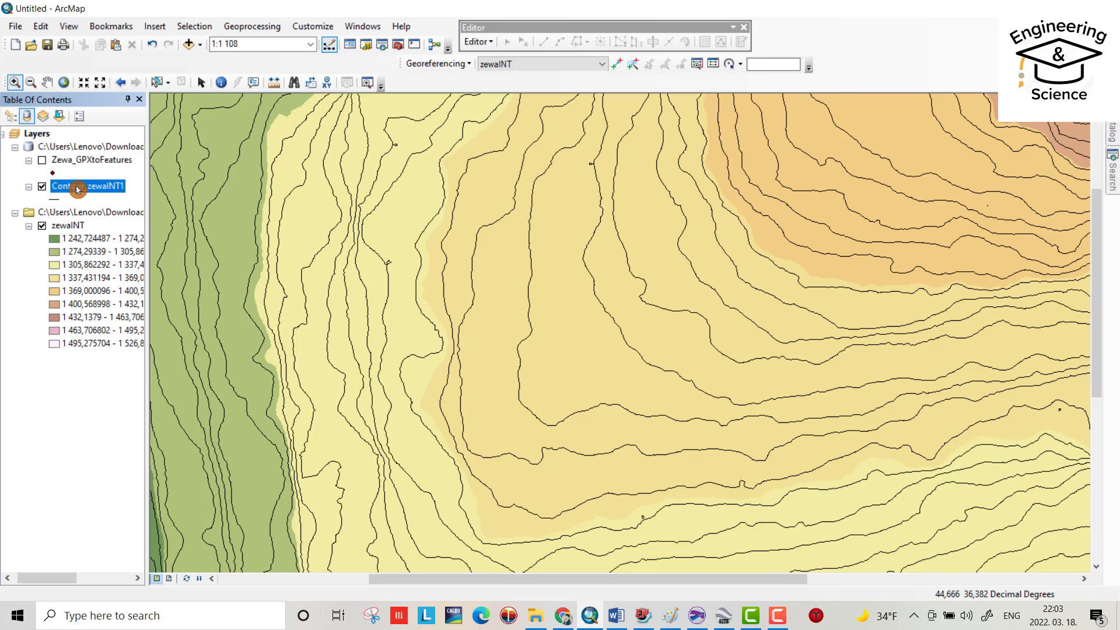
# - Turn on labels for Contour_zewaINT1 using the Contour field, then zoom to check them
pyautogui.rightClick(77, 188)
pyautogui.click(123, 487)
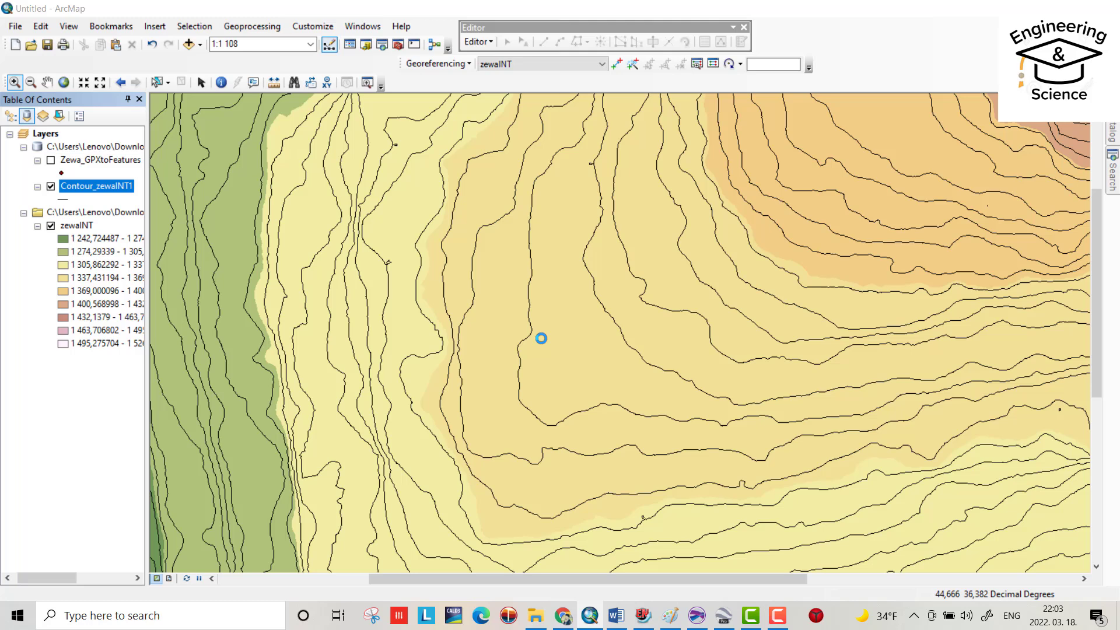
pyautogui.click(338, 176)
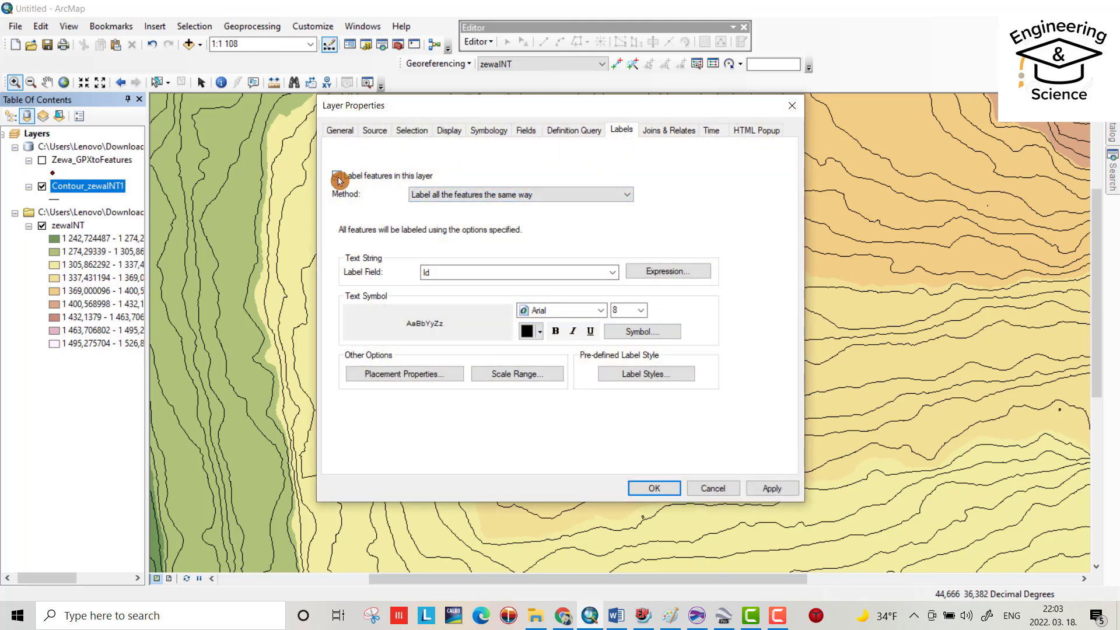
pyautogui.click(612, 272)
pyautogui.click(488, 300)
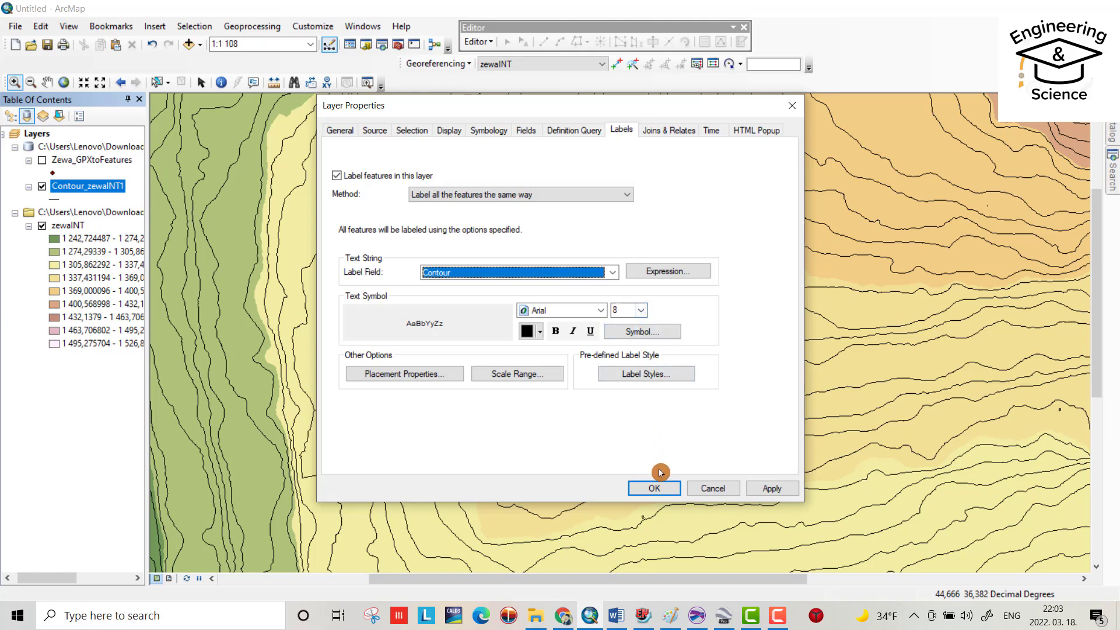
pyautogui.click(657, 486)
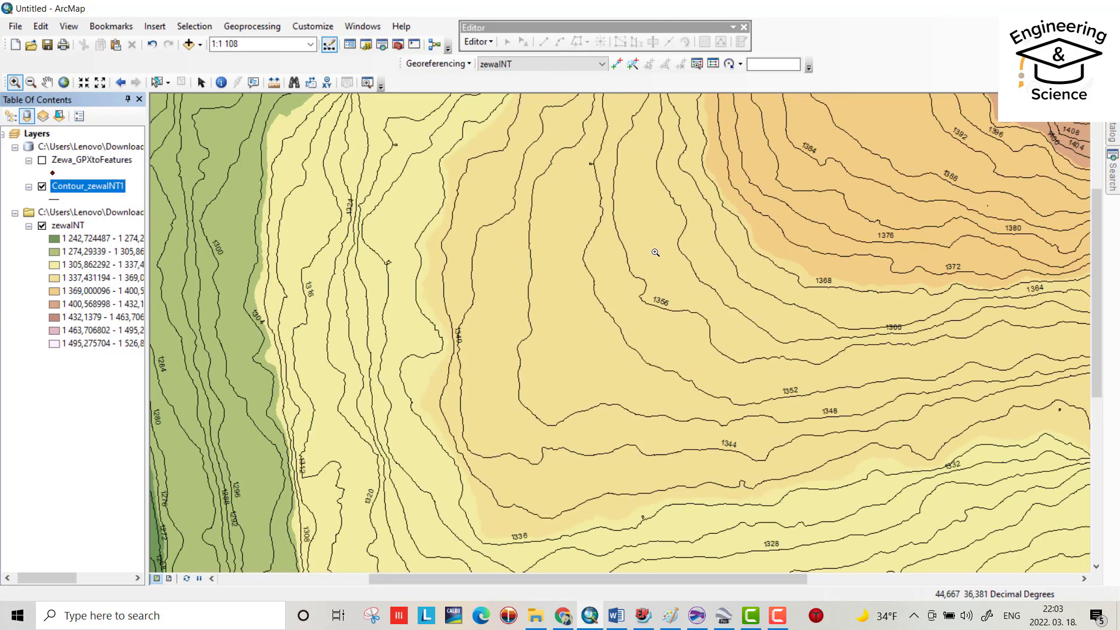
pyautogui.scroll(1, 551, 326)
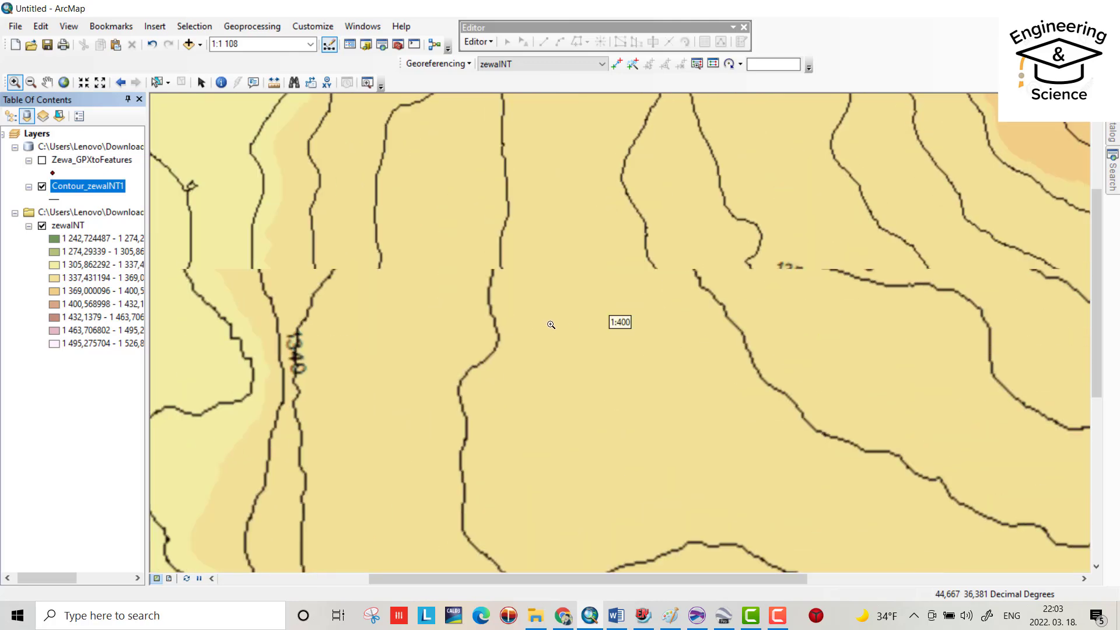
pyautogui.scroll(-2, 551, 325)
pyautogui.scroll(-1, 550, 325)
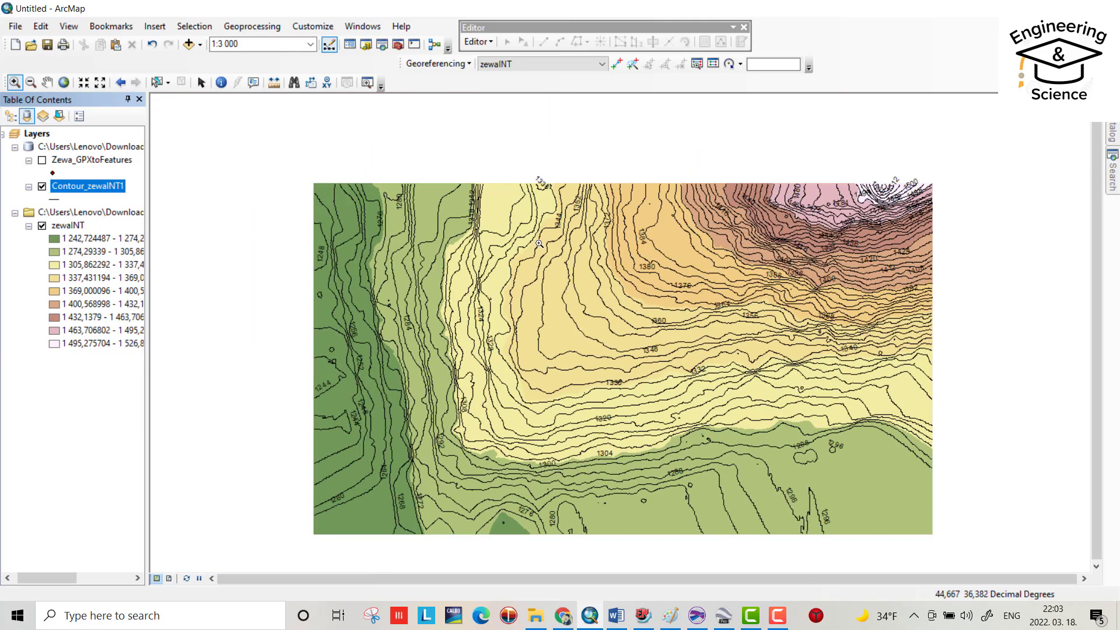
pyautogui.scroll(1, 594, 323)
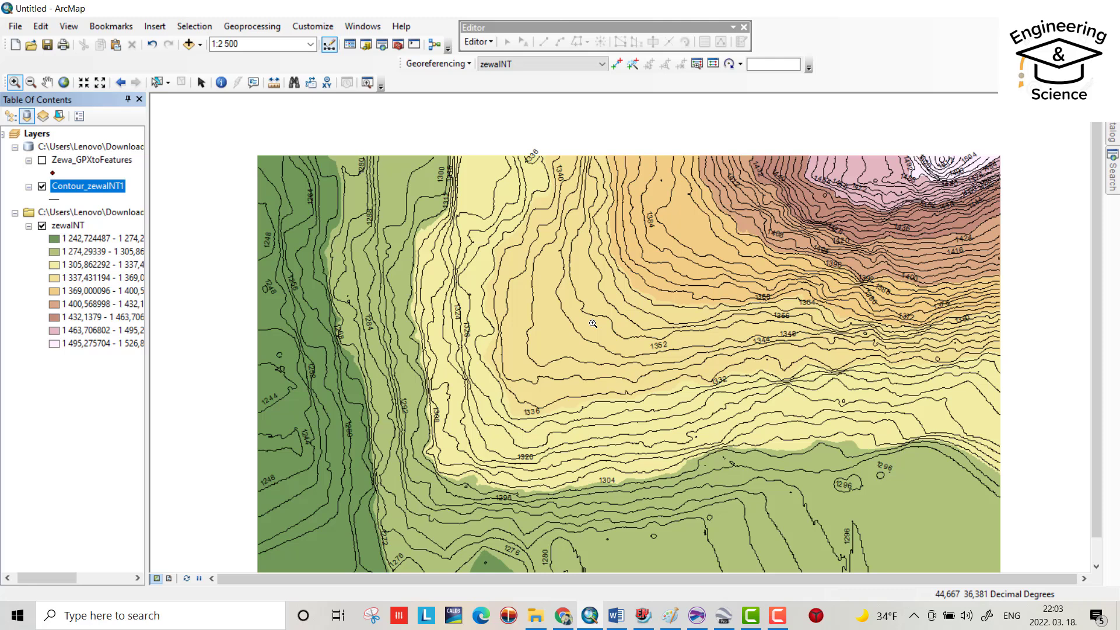
pyautogui.scroll(1, 592, 323)
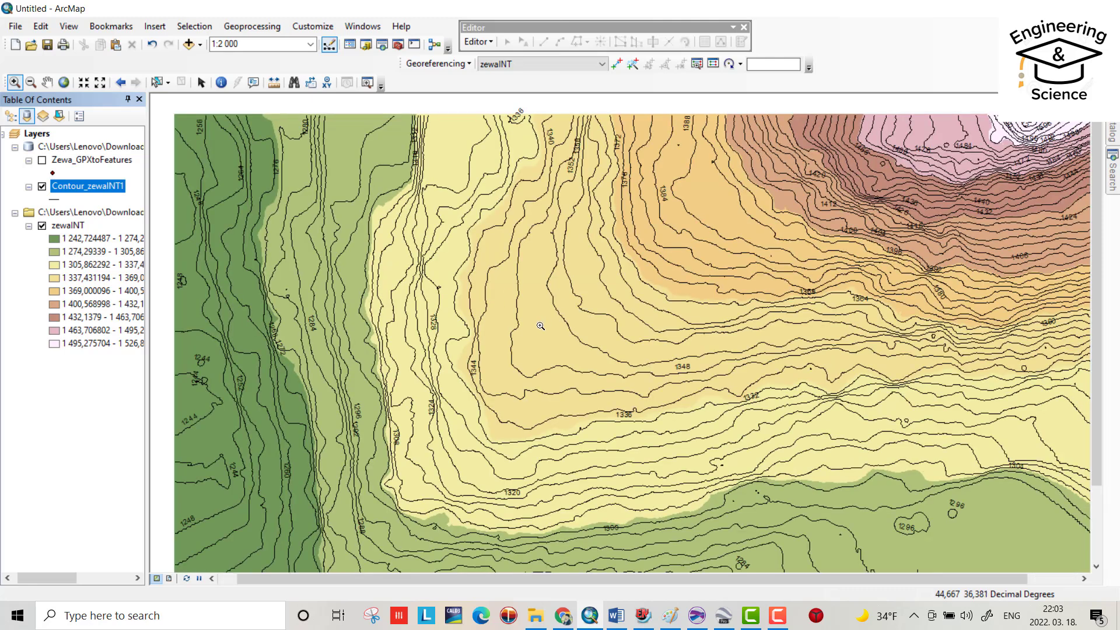